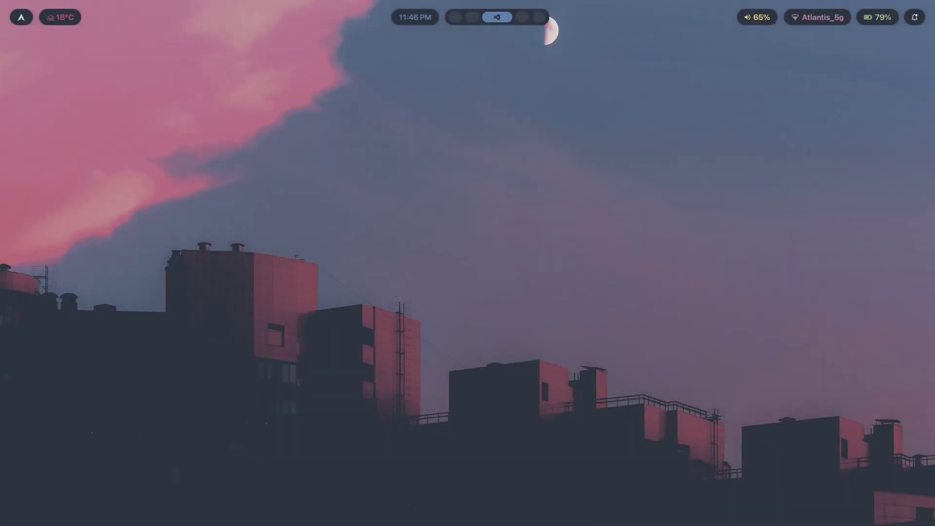
Start the Reddit showcase video on workspace 1, then go to the Neovim checklist on workspace 2
key(super+1)
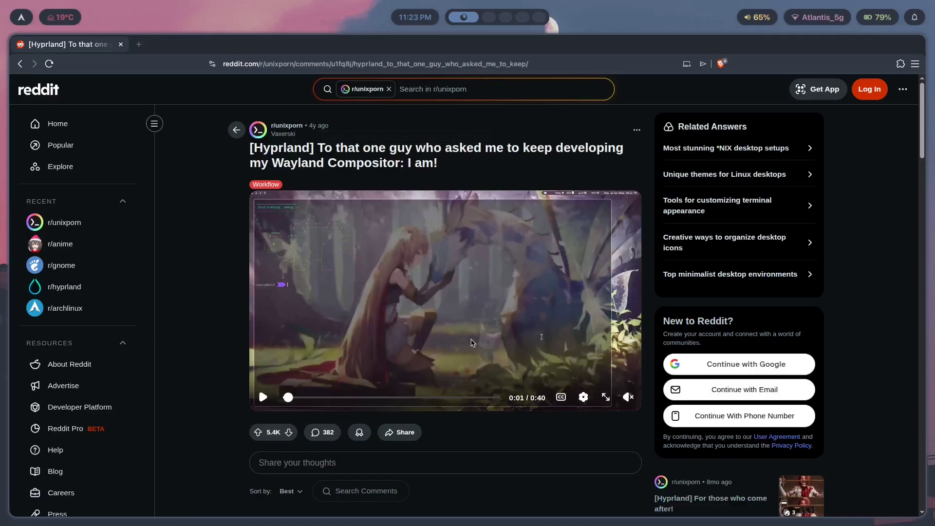
click(472, 342)
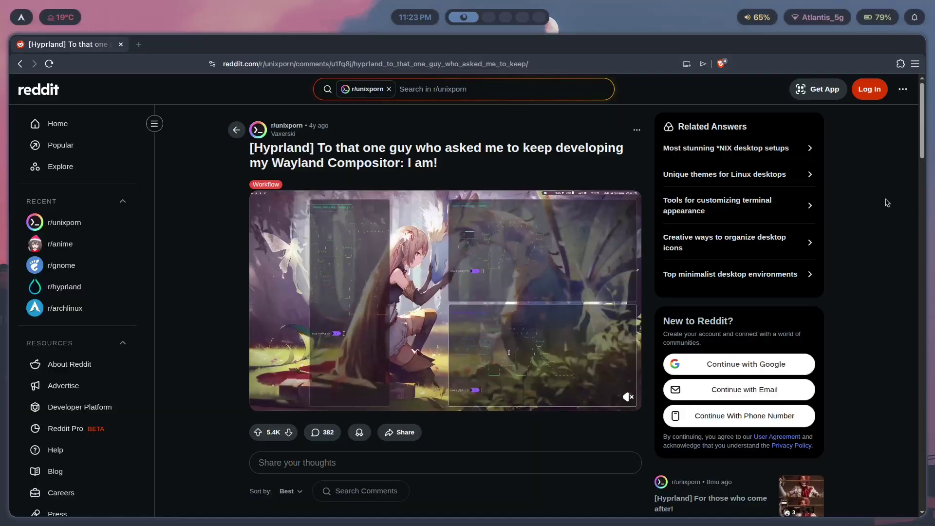
key(super+3)
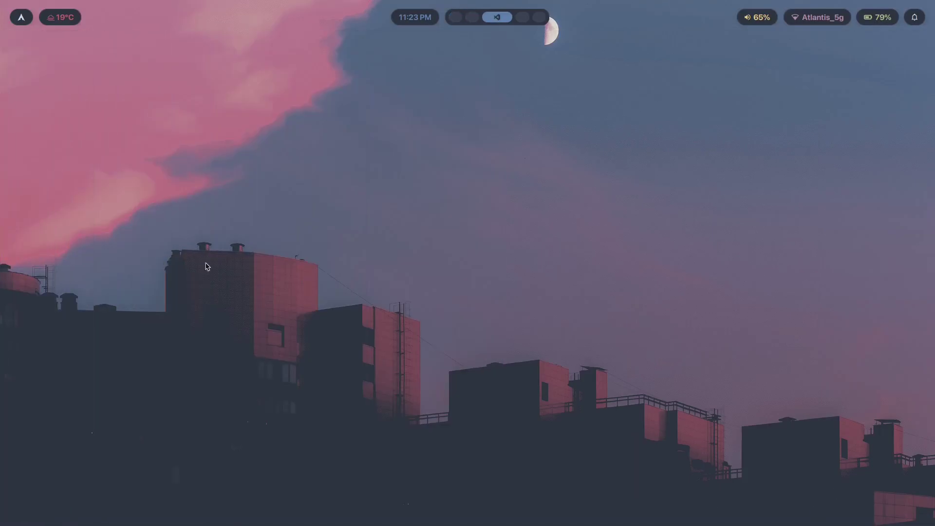
key(super+1)
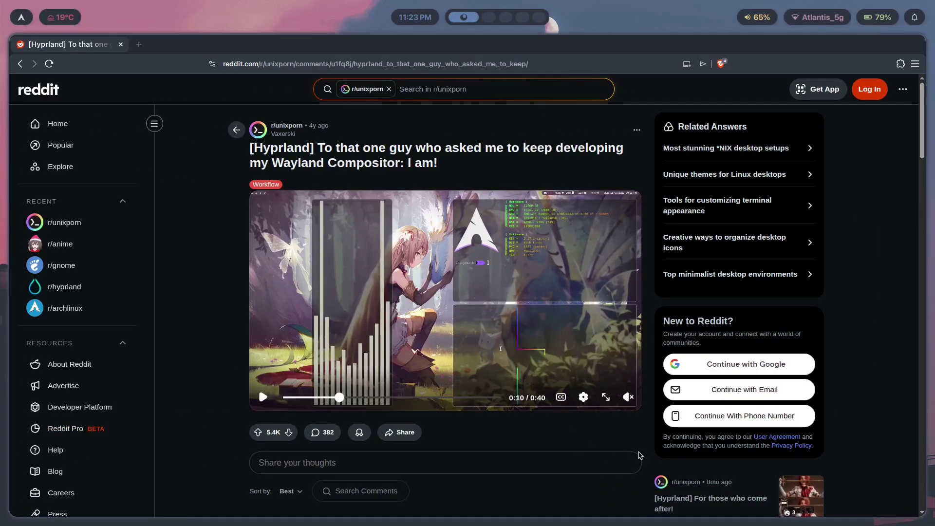
key(super+3)
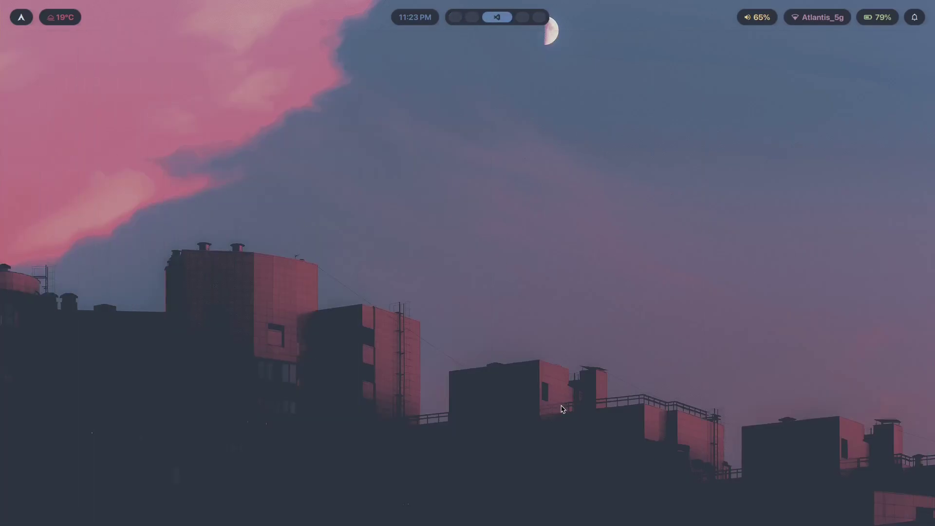
key(super+2)
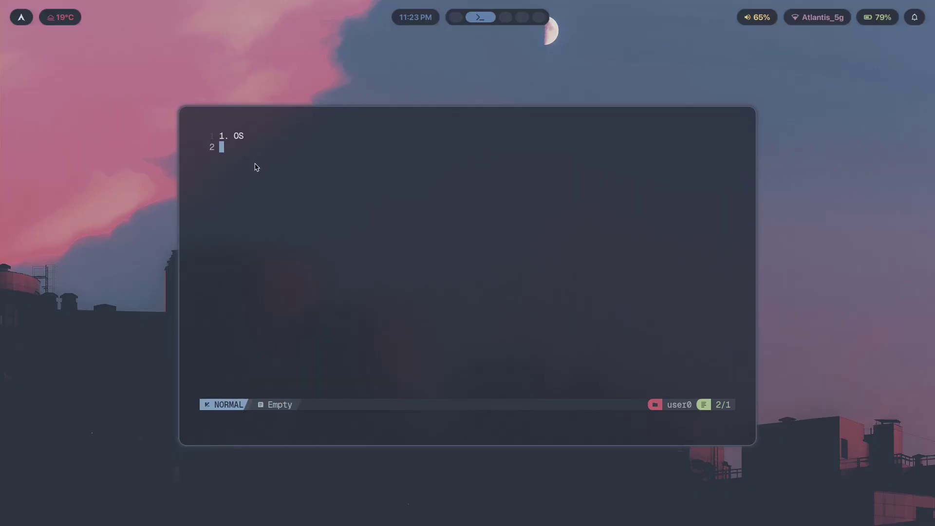
Yank the '1. OS' line in Neovim and start a visual selection at its number
key(k)
key(dollar)
key(v)
key(0)
key(y)
key(j)
click(221, 136)
key(v)
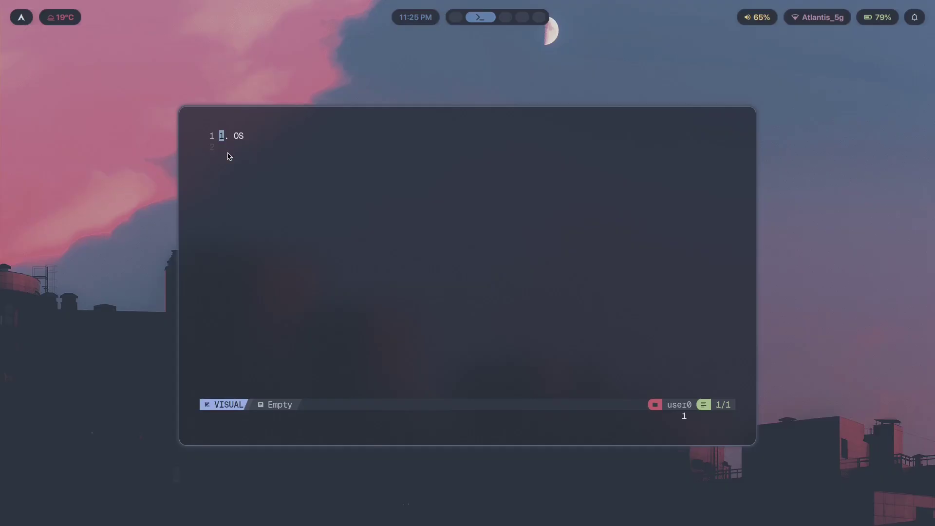
Run nitch in a new terminal on workspace 3 and highlight its system summary
key(super+3)
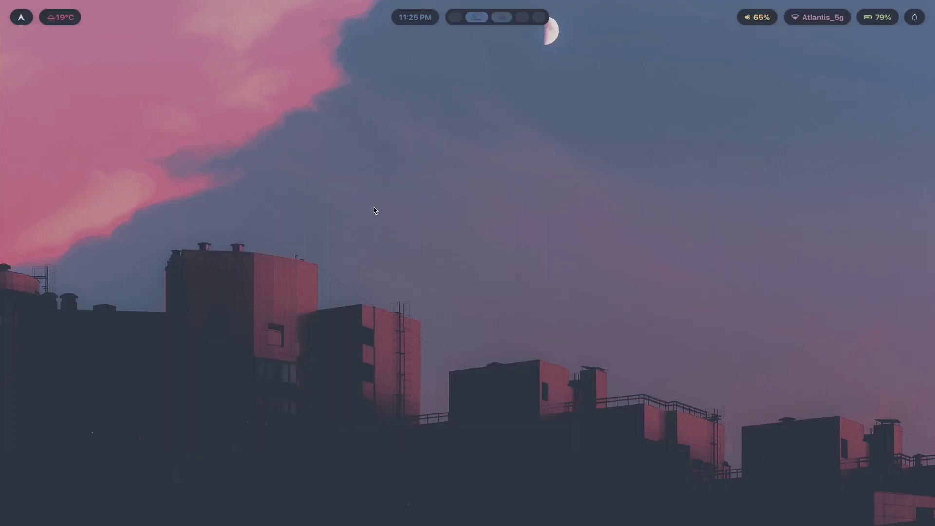
key(super+Return)
text(nitch)
key(Return)
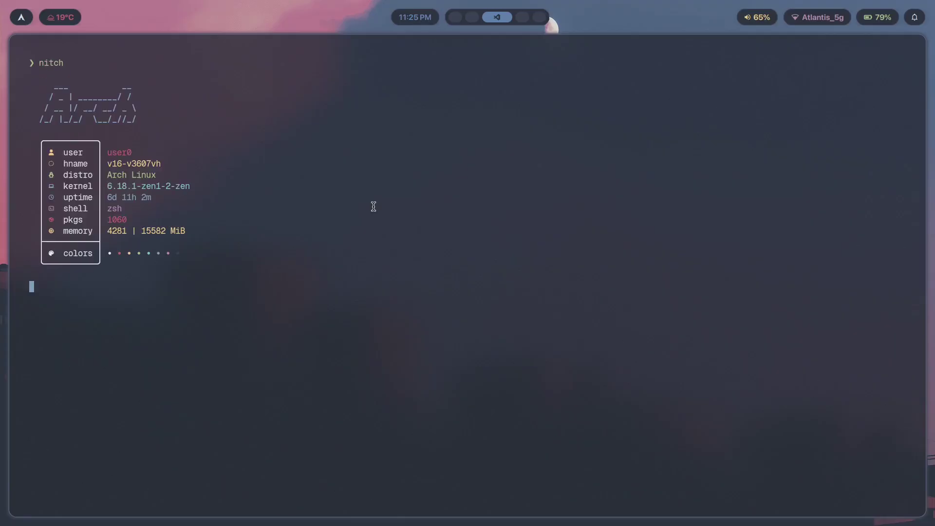
drag(233, 272, 13, 78)
click(314, 182)
Close the nitch terminal and return to Neovim on line 2, out of visual mode
key(super+q)
key(super+2)
click(296, 180)
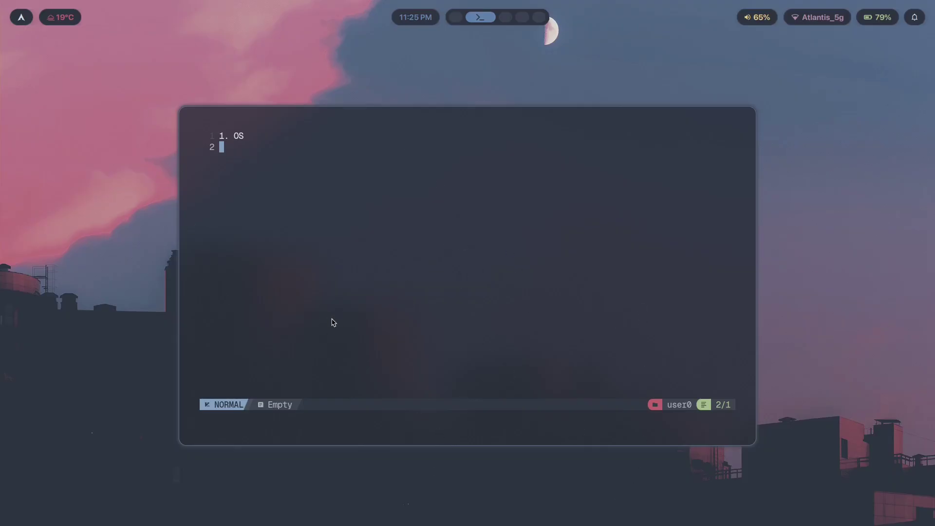
Open the course's Genesis page in the Gumroad editor on workspace 5
key(super+5)
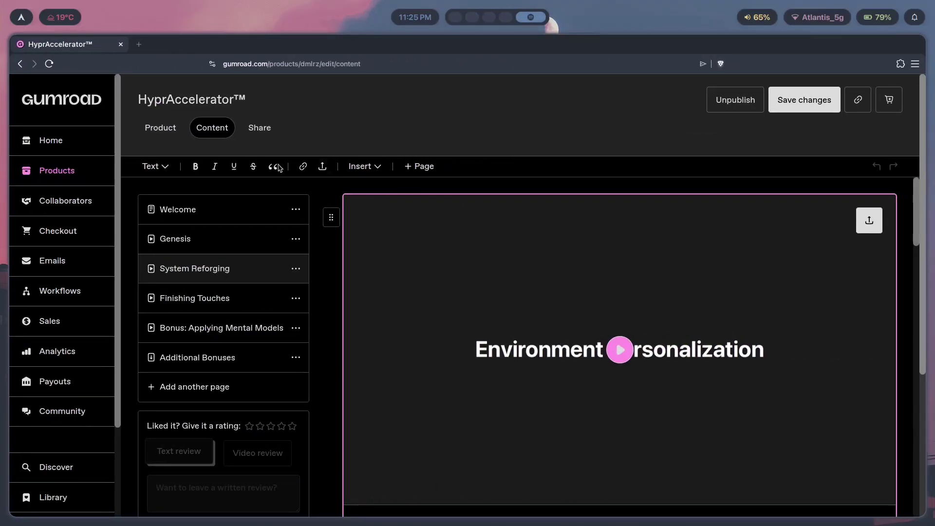
click(273, 246)
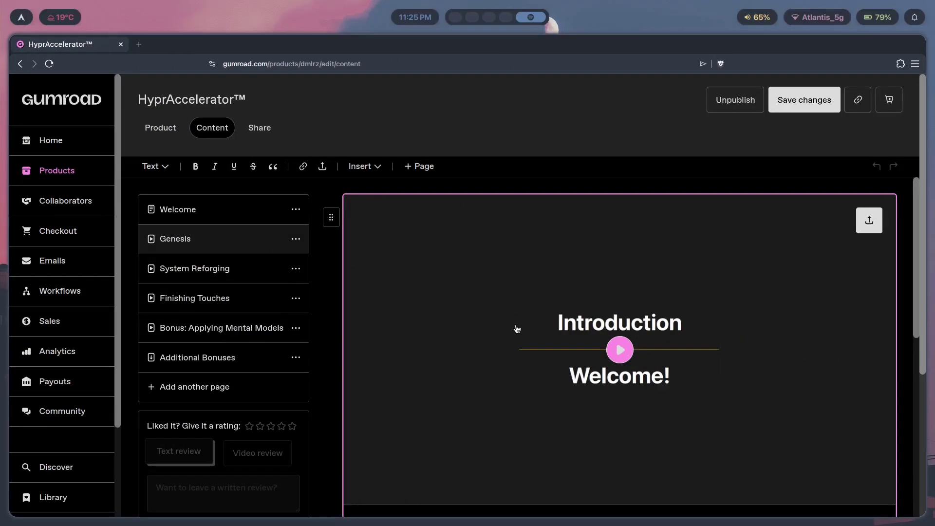
scroll(521, 361, down, 10)
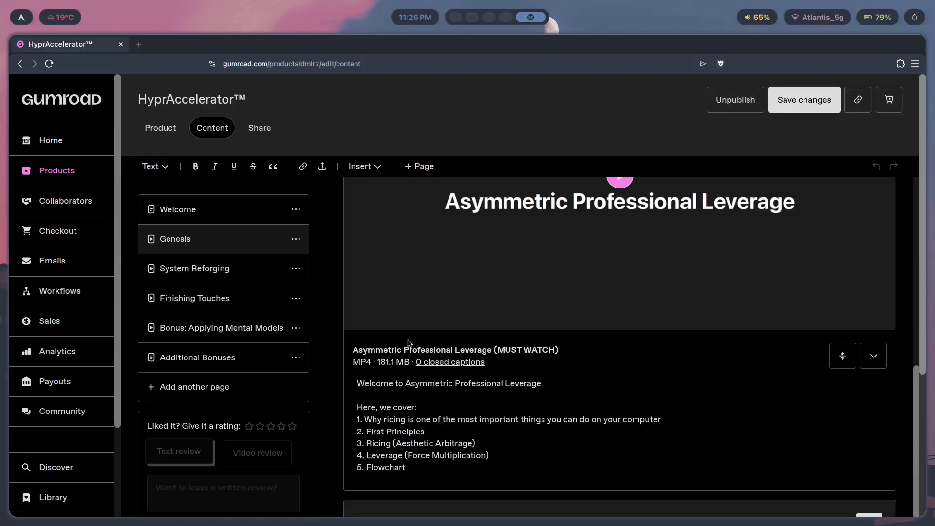
scroll(597, 280, down, 12)
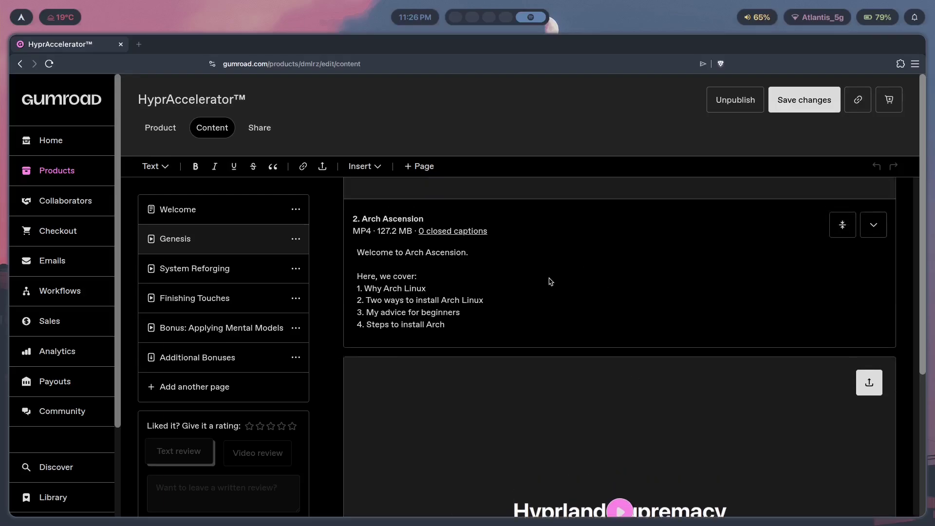
scroll(619, 289, up, 3)
Play the Arch Ascension video, mute it, and pause it at 0:01
click(620, 253)
click(414, 389)
scroll(626, 372, down, 2)
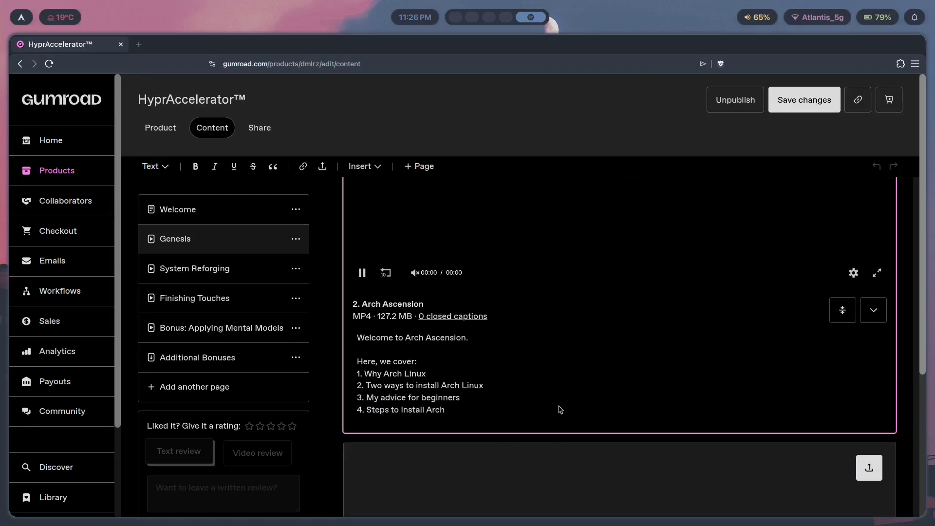
scroll(557, 409, up, 1)
click(519, 217)
scroll(494, 458, up, 3)
scroll(493, 457, down, 3)
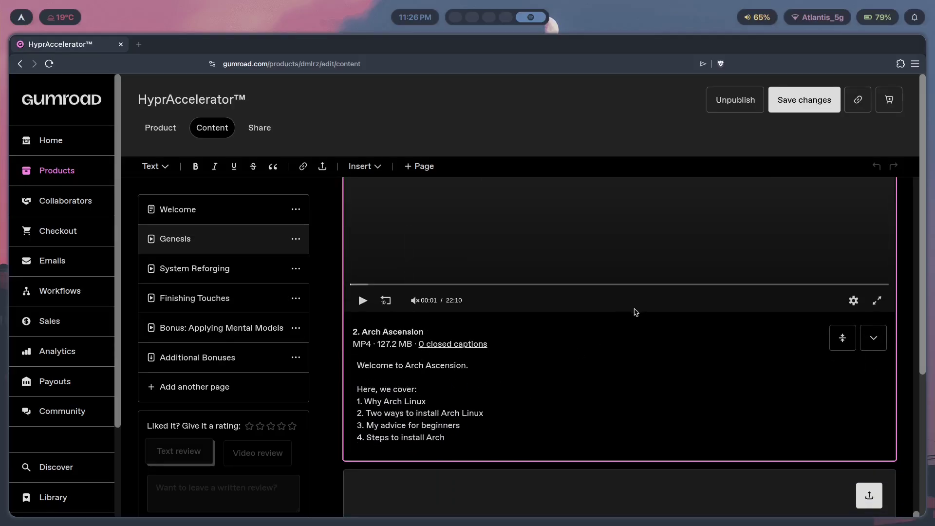
scroll(599, 388, up, 2)
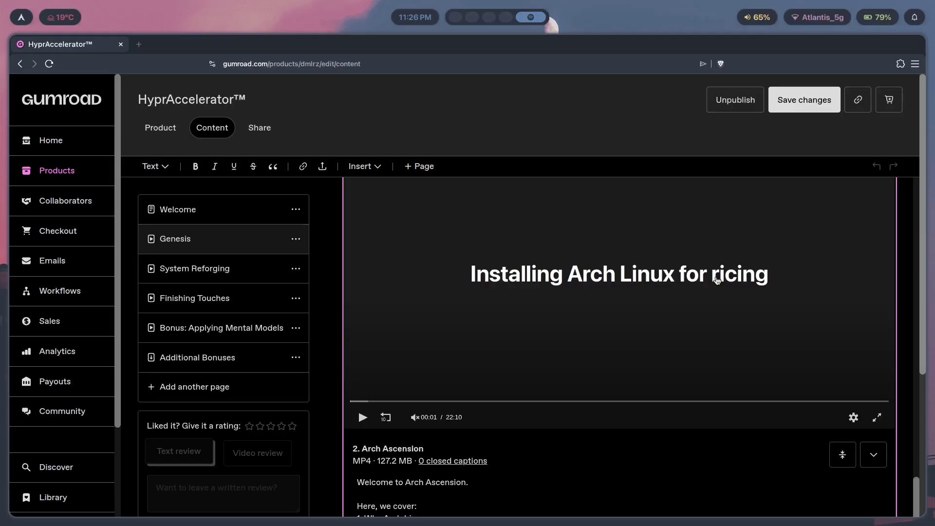
Apply the everforest theme with the fog_forest_1.png wallpaper
key(super+ctrl+shift+space)
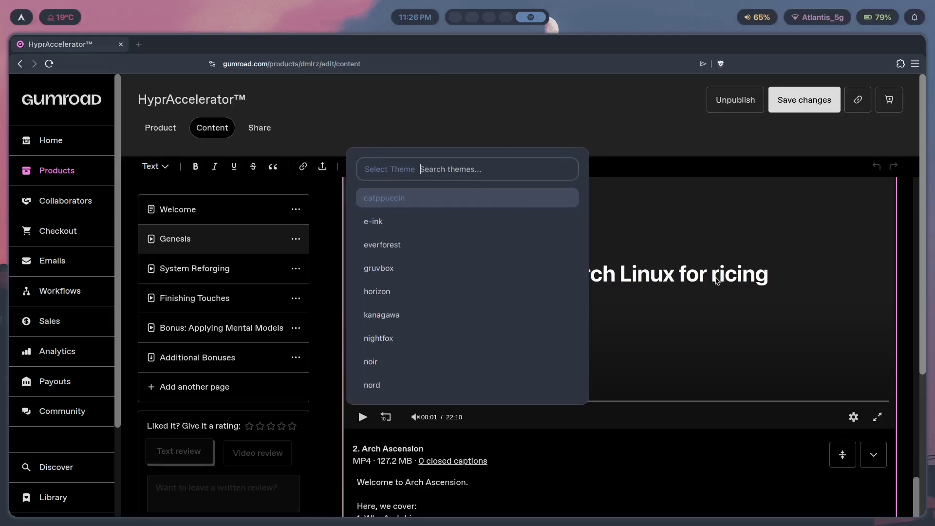
key(Down)
key(Down)
key(Return)
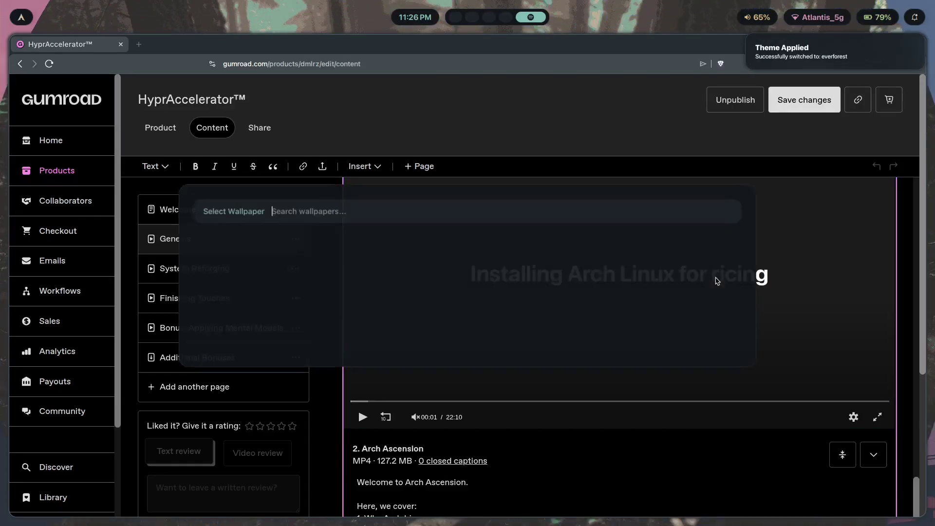
key(Left)
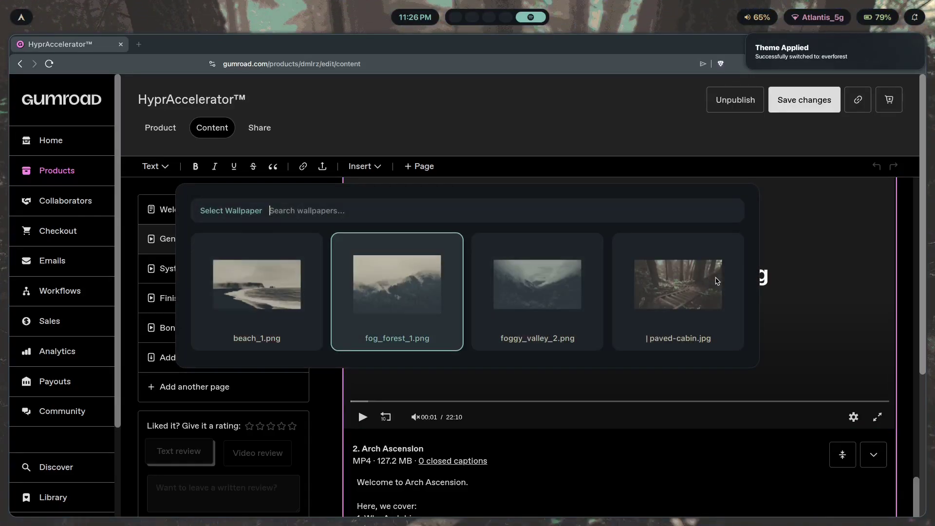
key(Return)
On workspace 4, open and dismiss the power menu, then lock and unlock the screen
key(super+4)
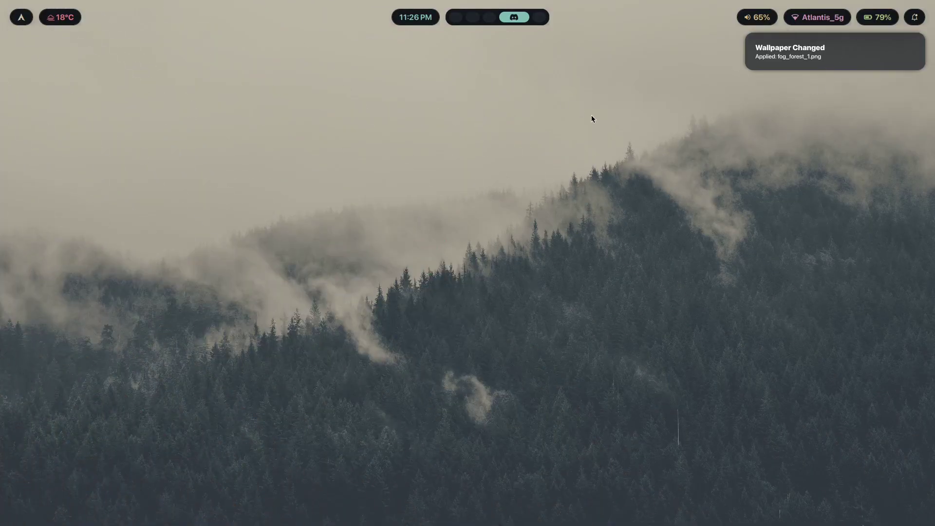
key(super+Escape)
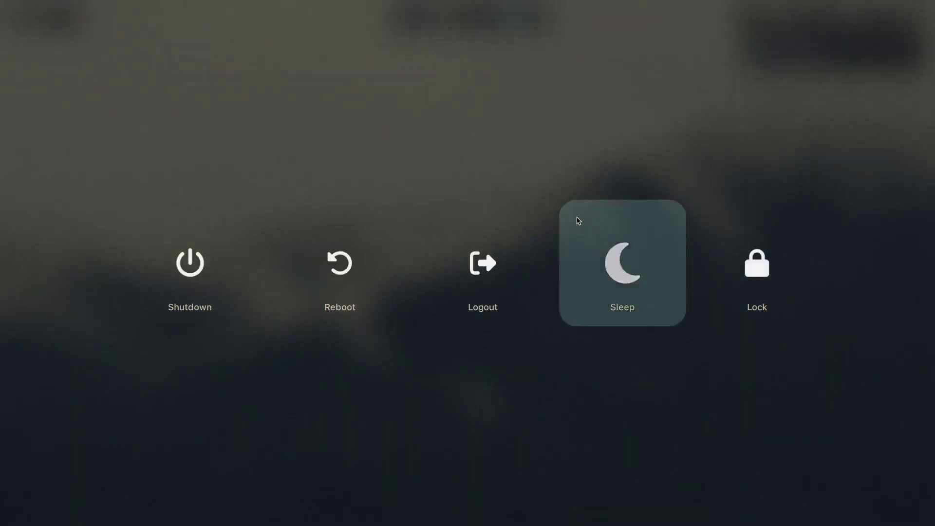
key(Escape)
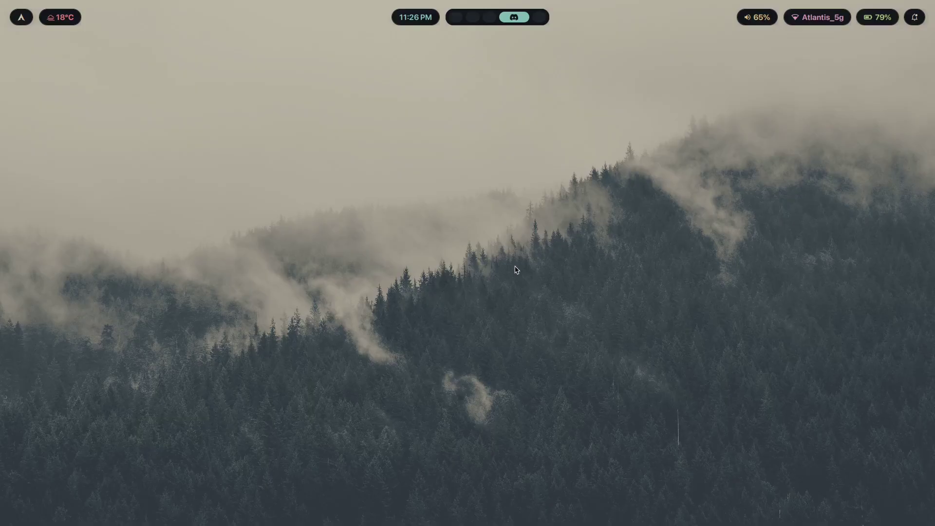
key(super+l)
text(••)
key(Return)
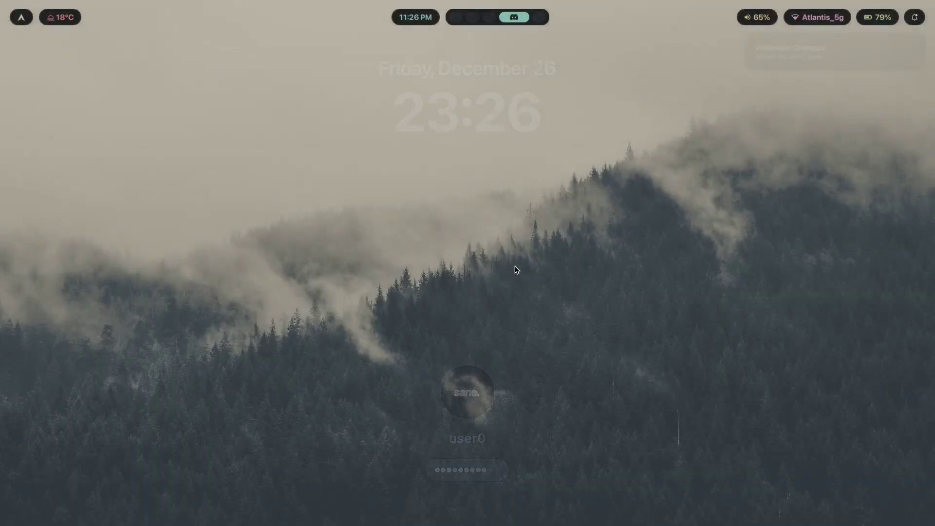
Toggle the notification panel, nudge volume to 70% and back to 65%, then return to workspace 5
key(super+n)
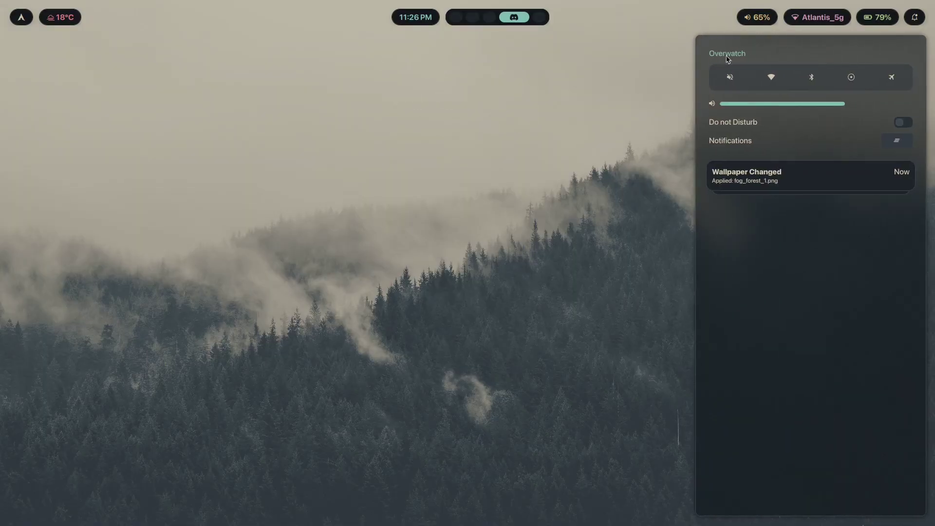
key(super+n)
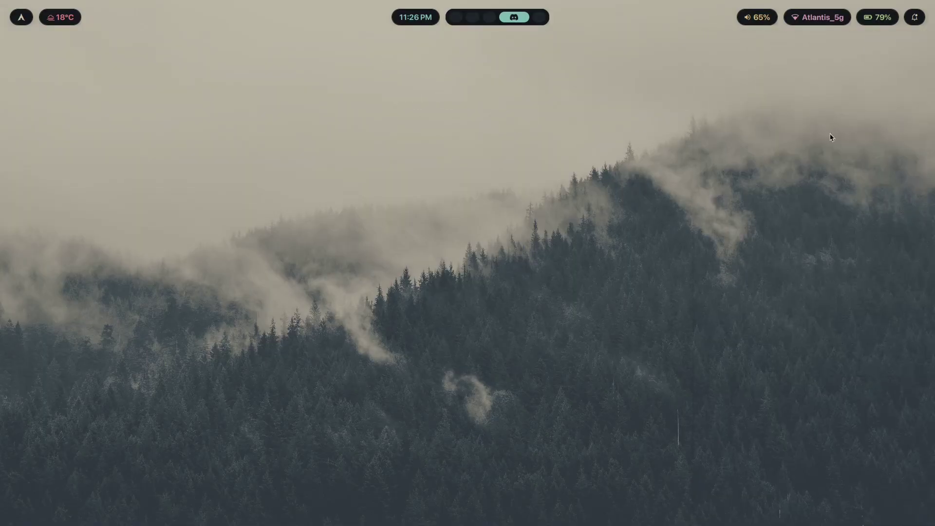
key(XF86AudioRaiseVolume)
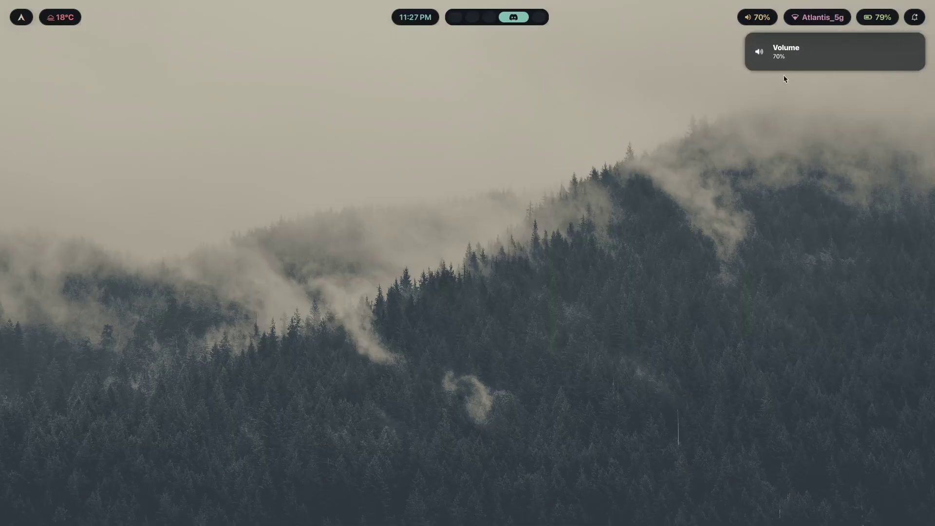
key(XF86AudioLowerVolume)
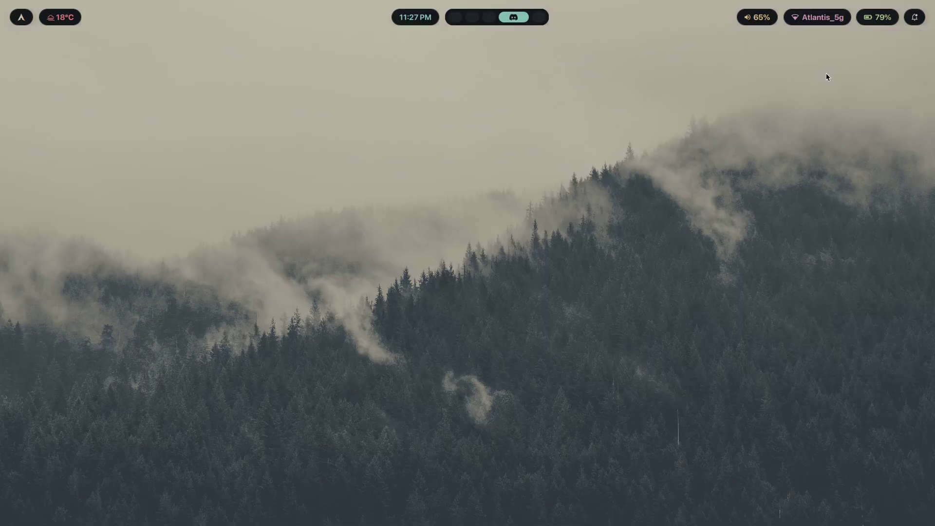
key(super+5)
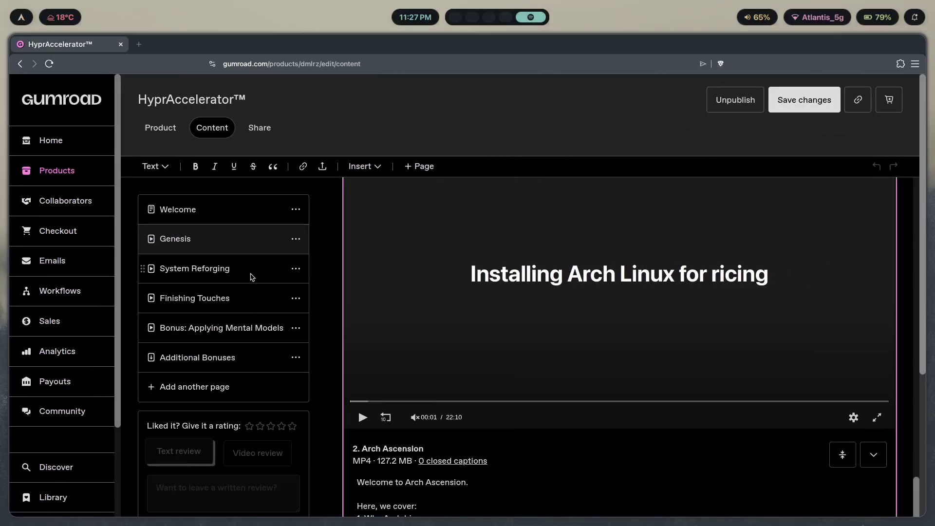
Open the System Reforging page and play the Status Sorcery video
click(252, 277)
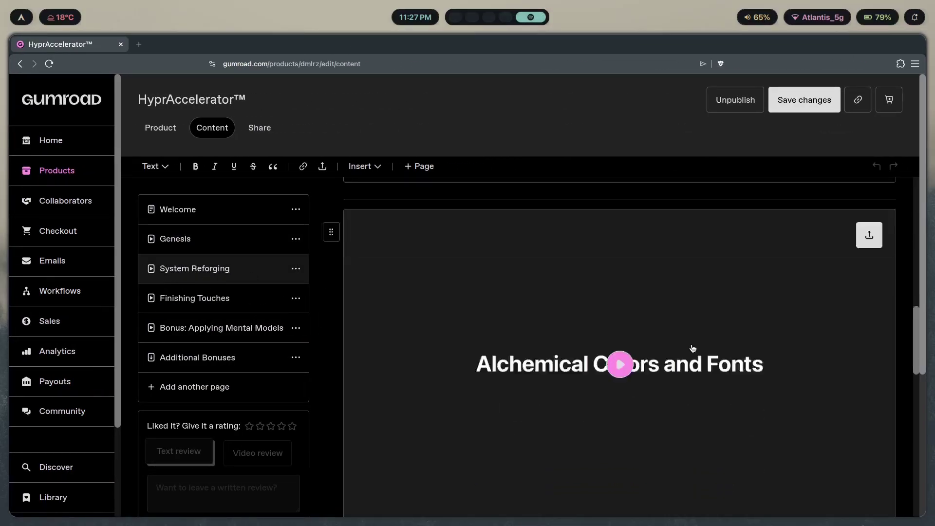
scroll(682, 349, down, 3)
scroll(693, 347, up, 10)
scroll(699, 340, down, 3)
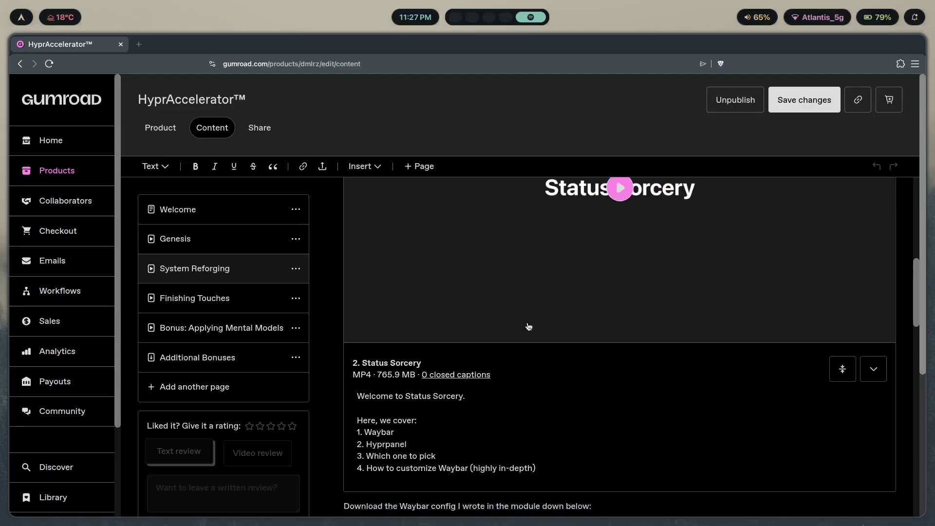
scroll(520, 326, up, 2)
click(622, 275)
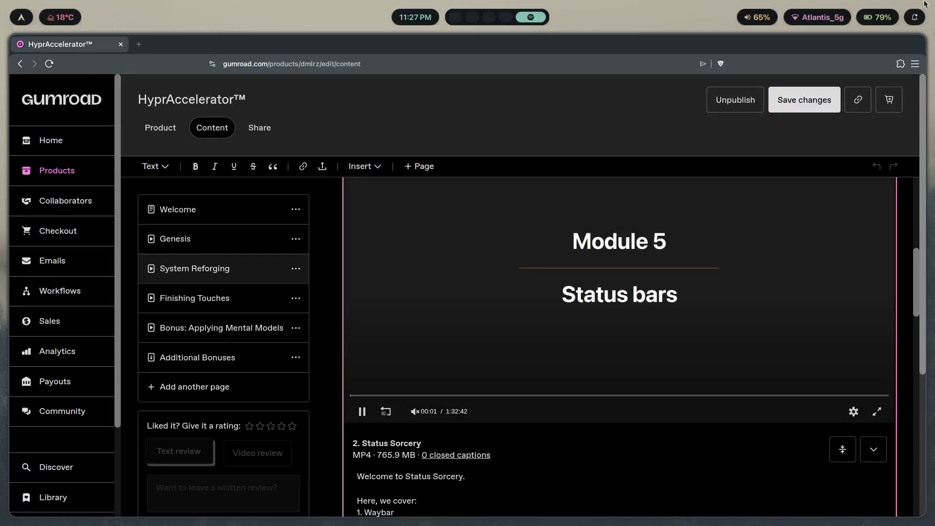
scroll(616, 338, down, 5)
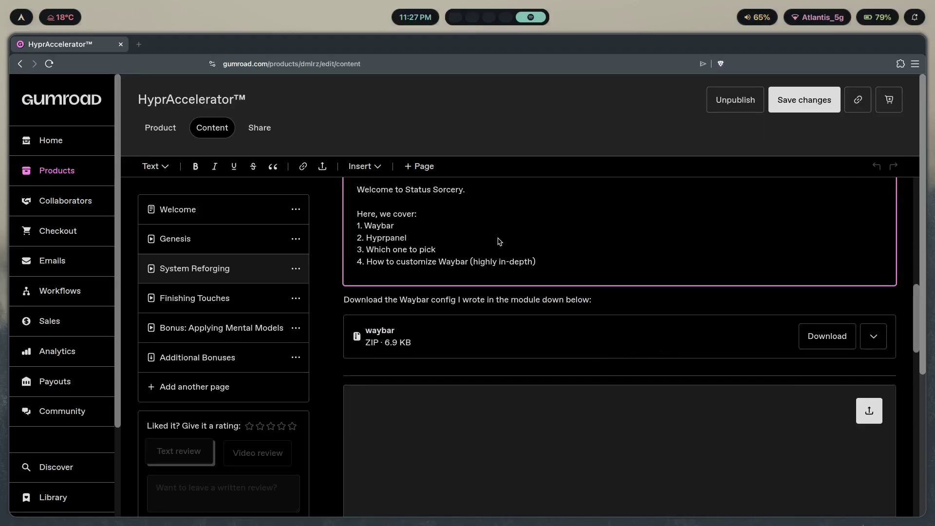
Switch Waybar to the ultra_minimal layout and check it on workspace 4
key(super+w)
key(Down)
key(Down)
key(Return)
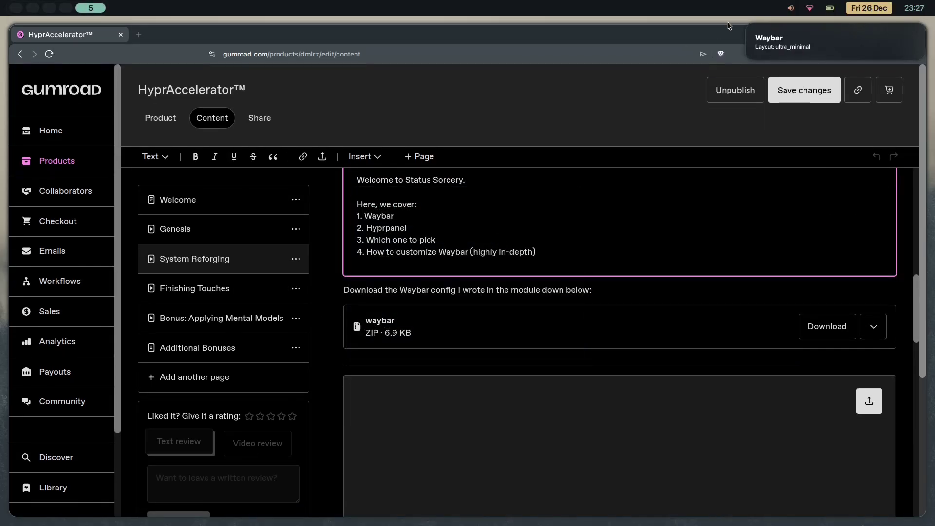
key(super+4)
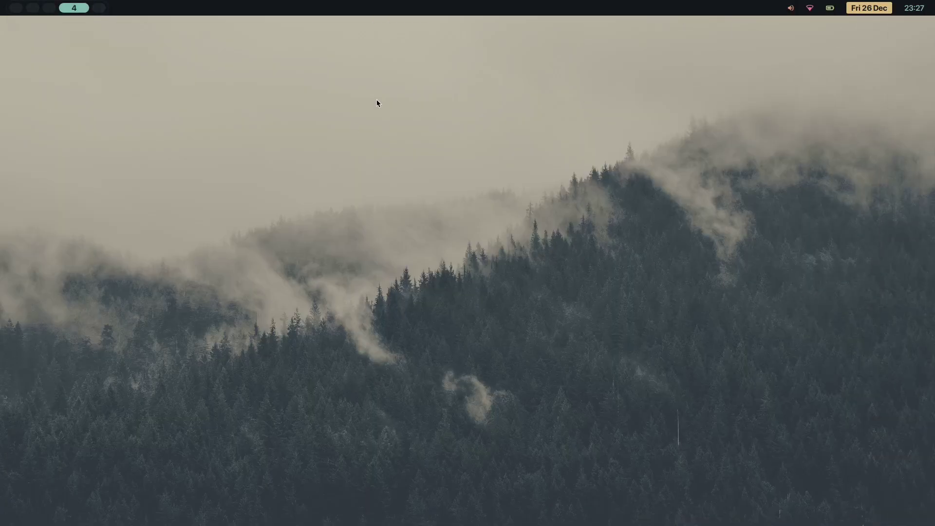
key(super+5)
Try the subtle Waybar layout, then settle on velvetline
key(super+w)
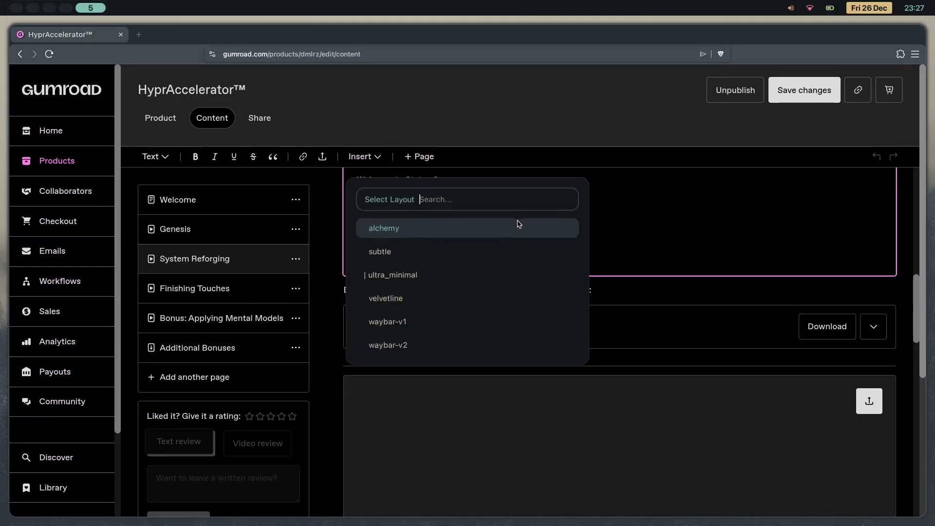
key(Down)
key(Down)
key(Up)
key(Return)
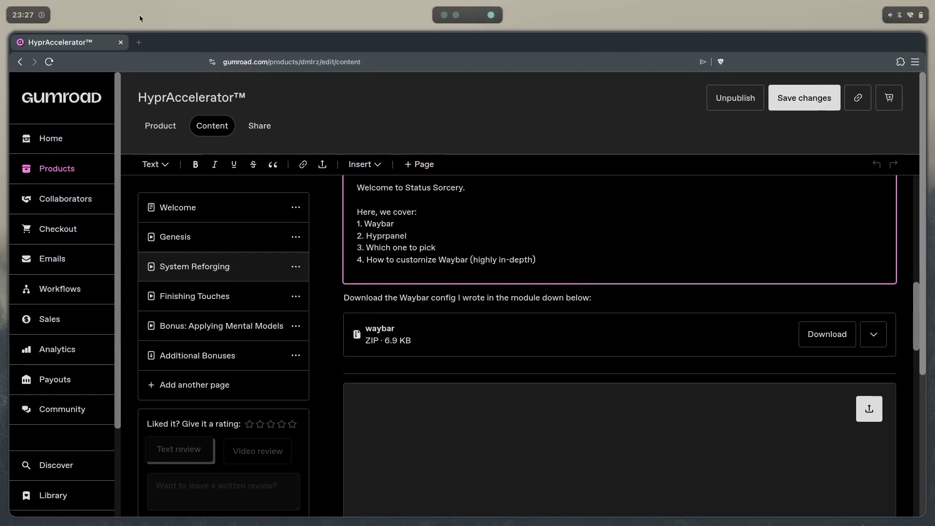
key(super+w)
key(Down)
key(Down)
key(Down)
key(Return)
key(super+4)
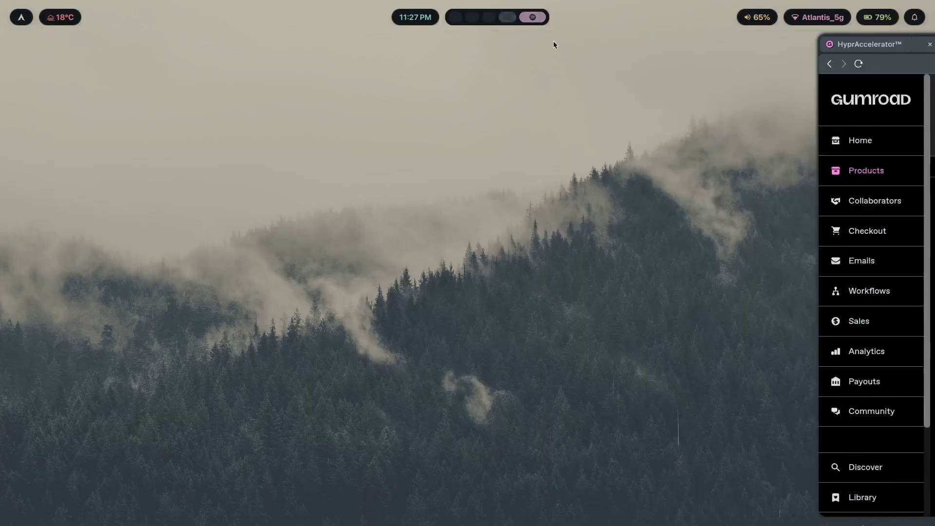
key(super+5)
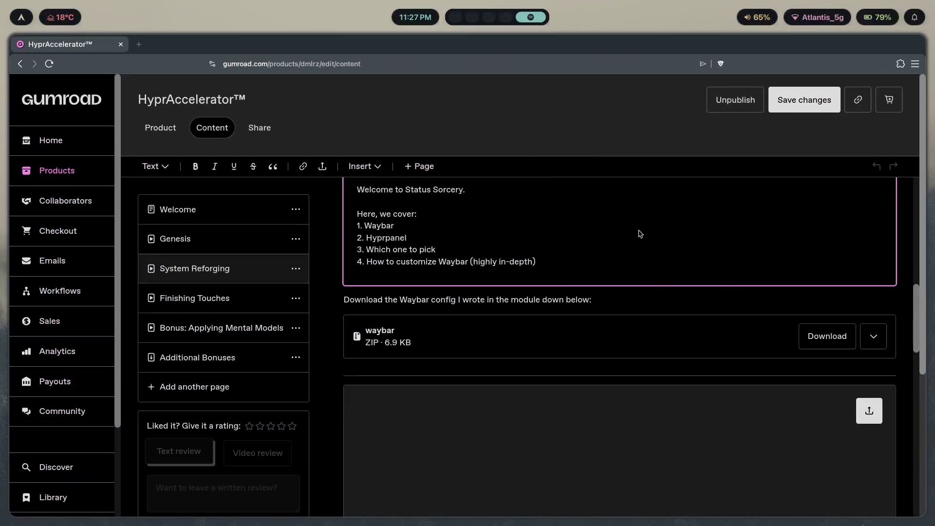
Play the Theme Switchers video, then pause it
scroll(641, 267, down, 5)
scroll(659, 276, down, 20)
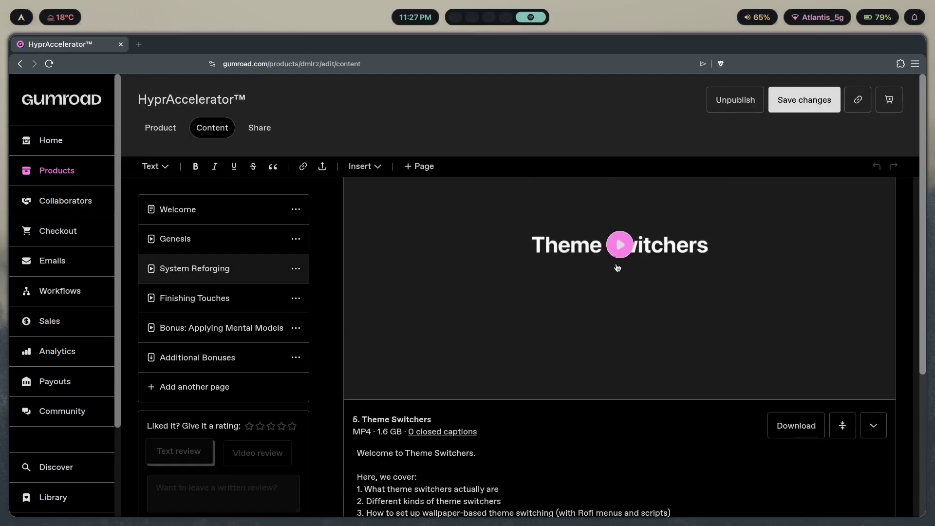
click(617, 267)
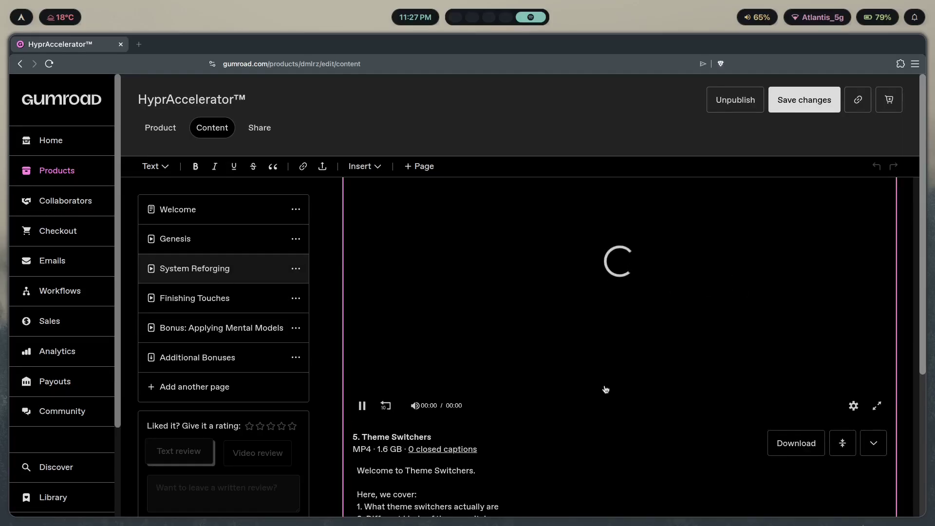
scroll(592, 376, down, 2)
scroll(592, 390, up, 1)
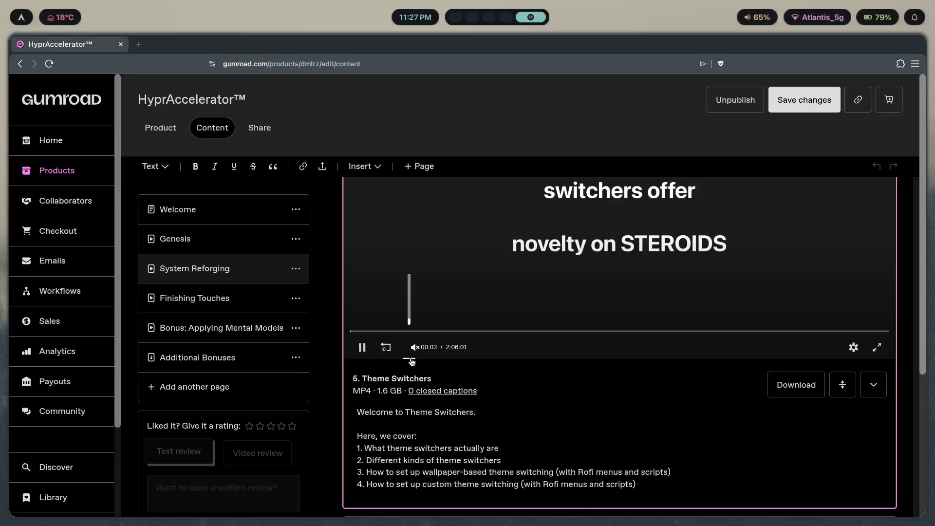
scroll(800, 367, up, 1)
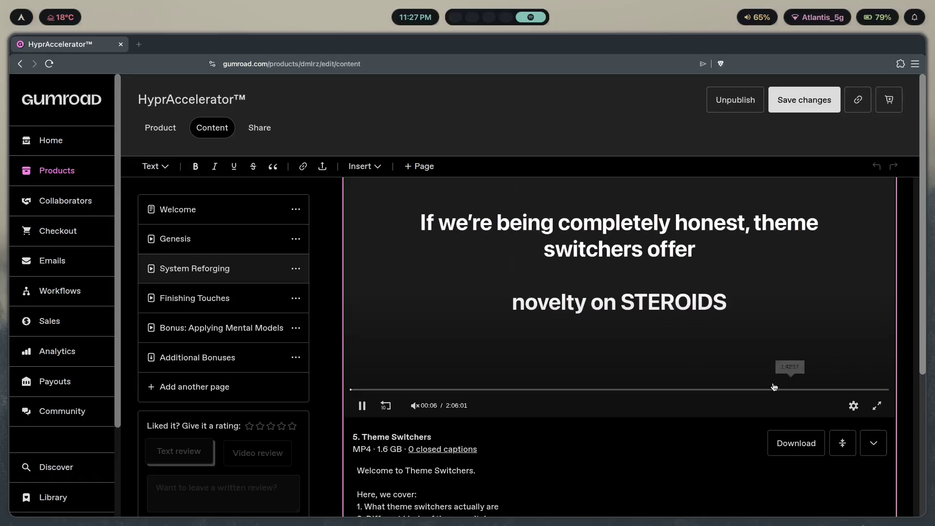
click(555, 327)
scroll(409, 246, up, 1)
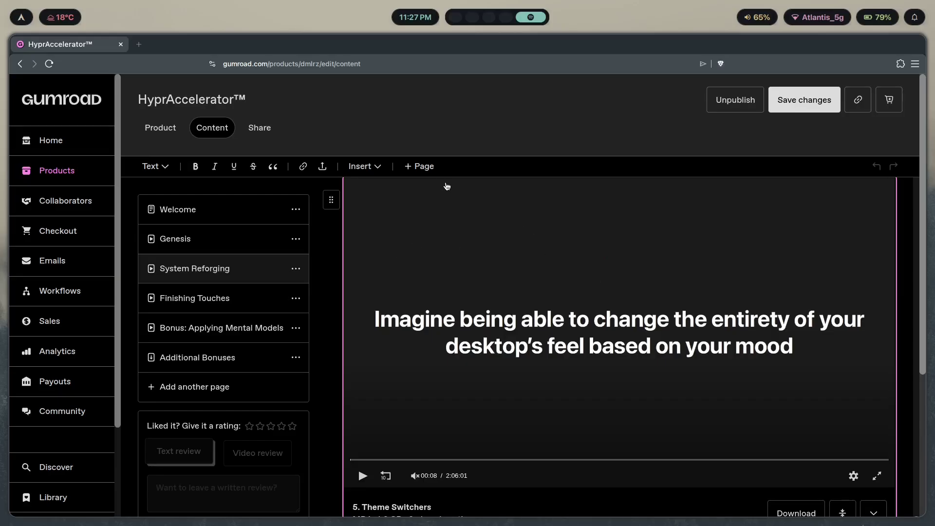
Browse the theme picker without choosing, then seek the Theme Switchers video to 1:40:54
key(super+t)
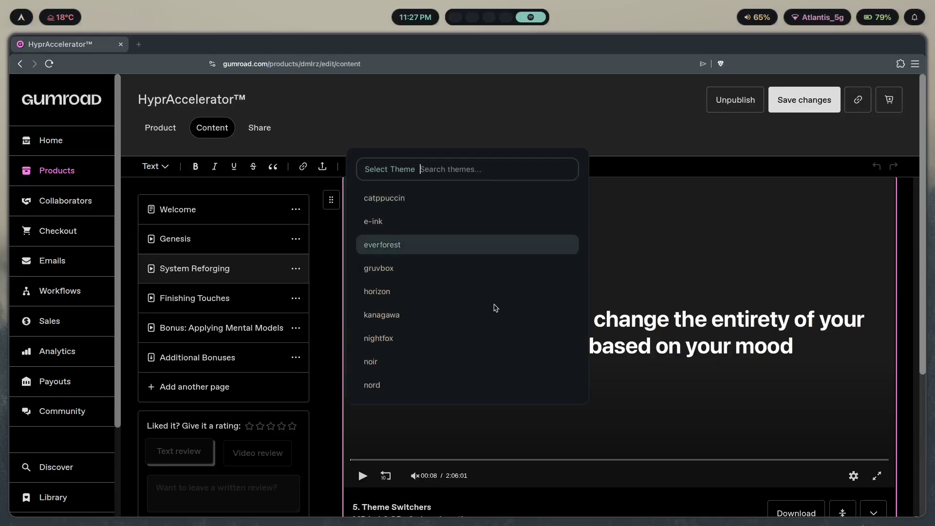
scroll(502, 306, down, 3)
scroll(502, 306, down, 6)
scroll(503, 309, up, 3)
key(Escape)
click(782, 460)
scroll(714, 268, down, 3)
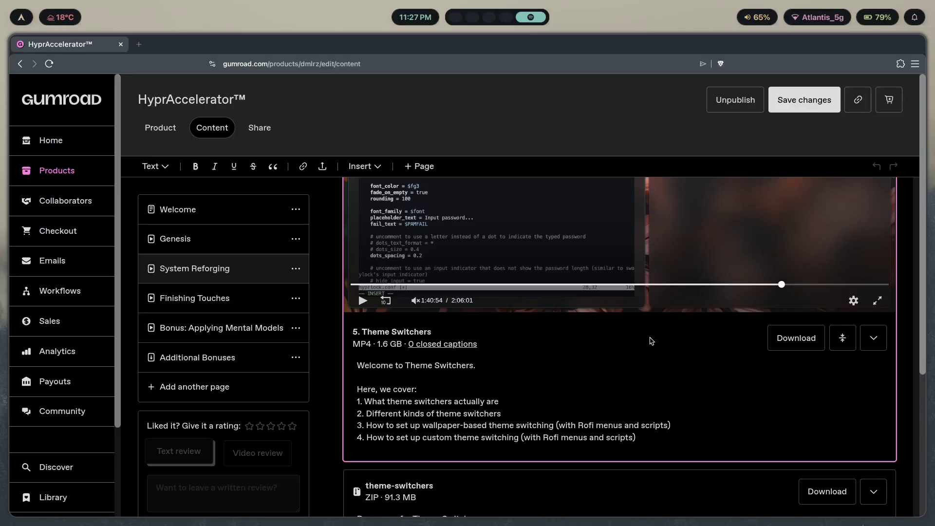
Undo in Neovim to restore the '2. Hardware' line, then move between it and empty line 4
key(super+2)
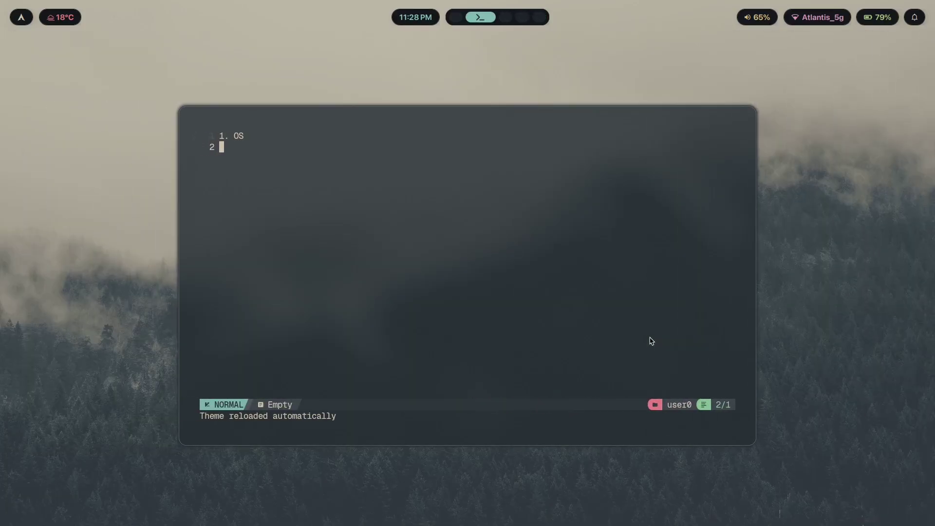
key(u)
key(j)
key(j)
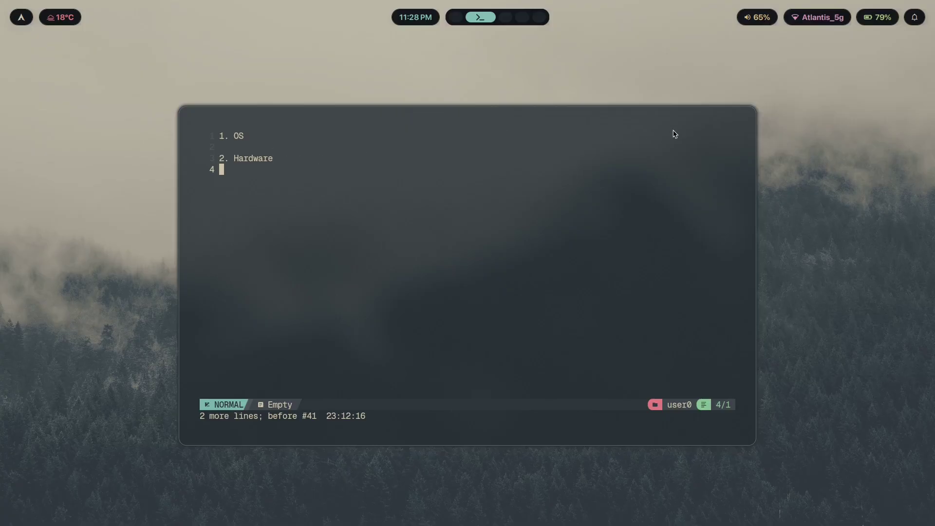
click(270, 162)
click(264, 178)
click(248, 164)
right_click(248, 180)
click(464, 204)
Run nitch and neofetch in a new kitty terminal
key(super+2)
key(super+Return)
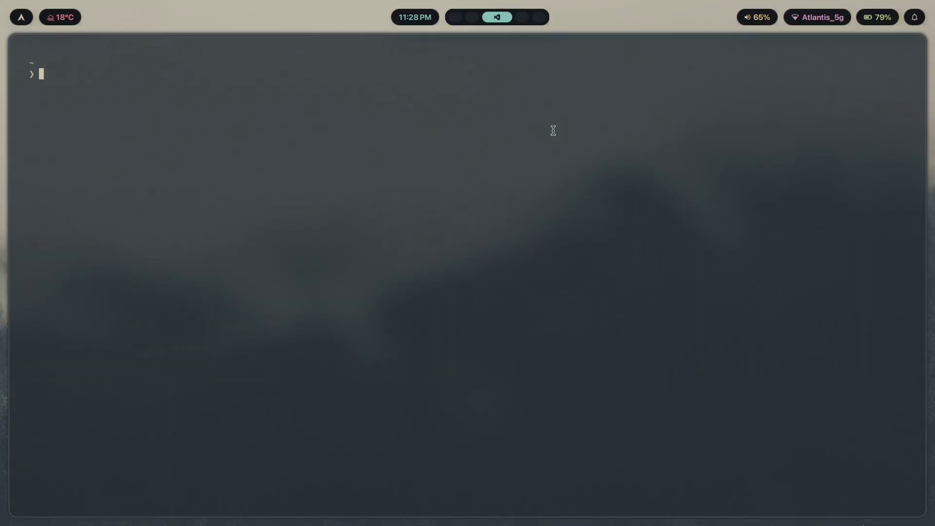
text(nitch)
key(Return)
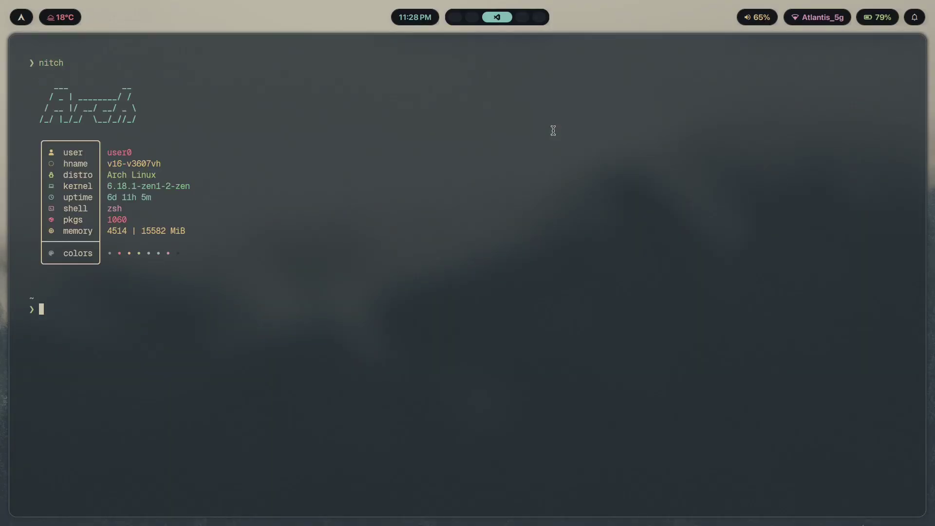
text(neofetch)
key(Return)
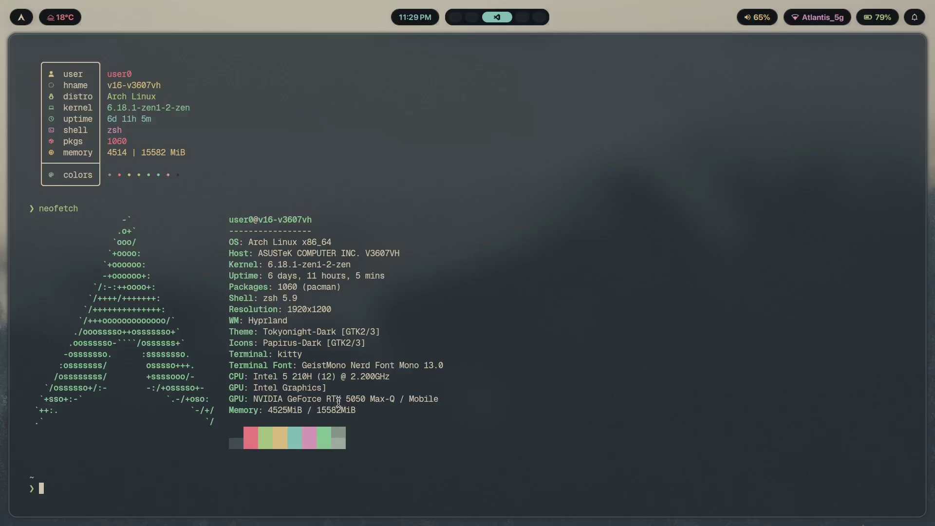
Highlight the '5050 Max-Q / Mobile' GPU text, then close the terminal and return to Neovim
drag(443, 400, 349, 401)
click(385, 401)
key(super+q)
key(super+2)
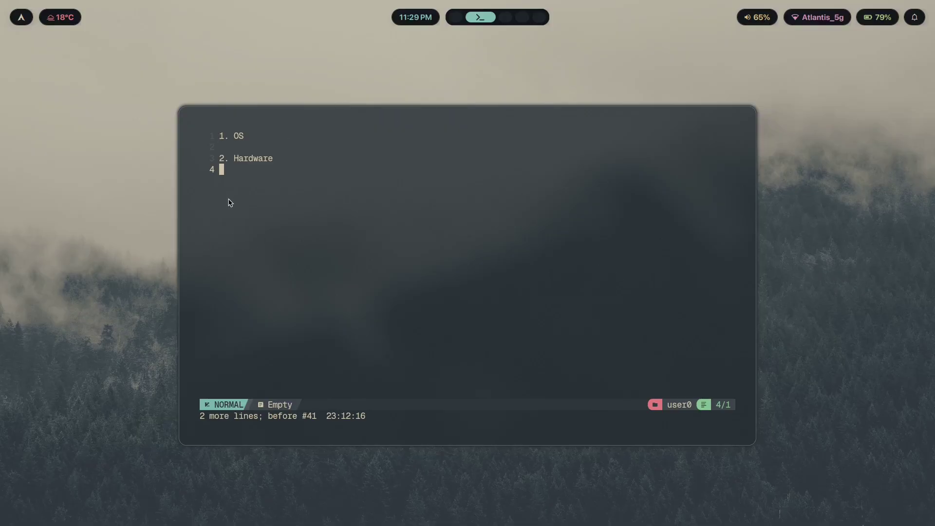
Move the cursor between the end of '2. Hardware' and empty line 4, briefly visiting workspace 3
click(261, 158)
click(295, 178)
click(271, 162)
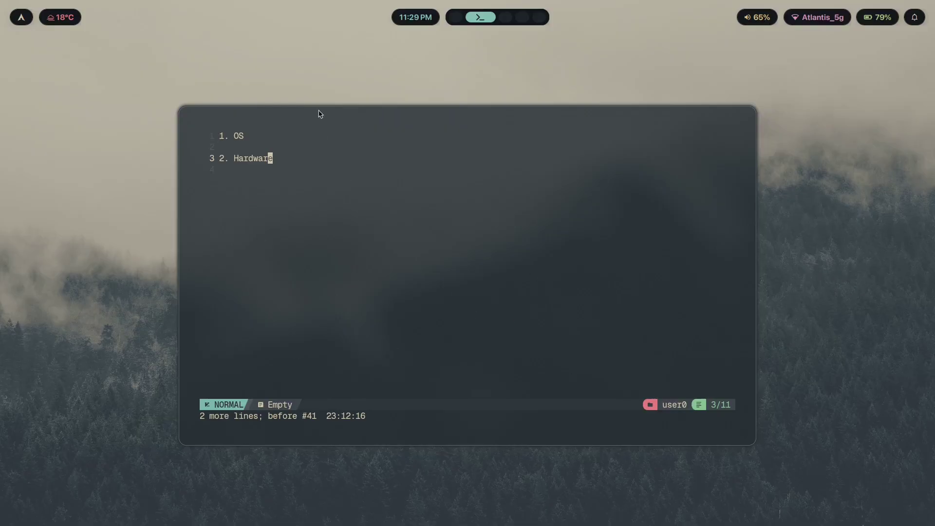
click(257, 187)
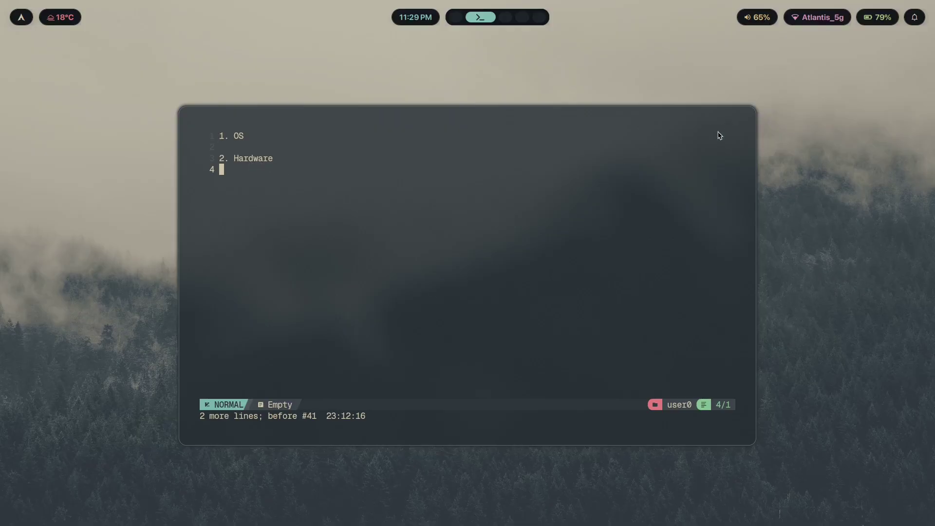
click(278, 158)
double_click(254, 178)
click(241, 159)
click(281, 160)
click(246, 192)
key(super+3)
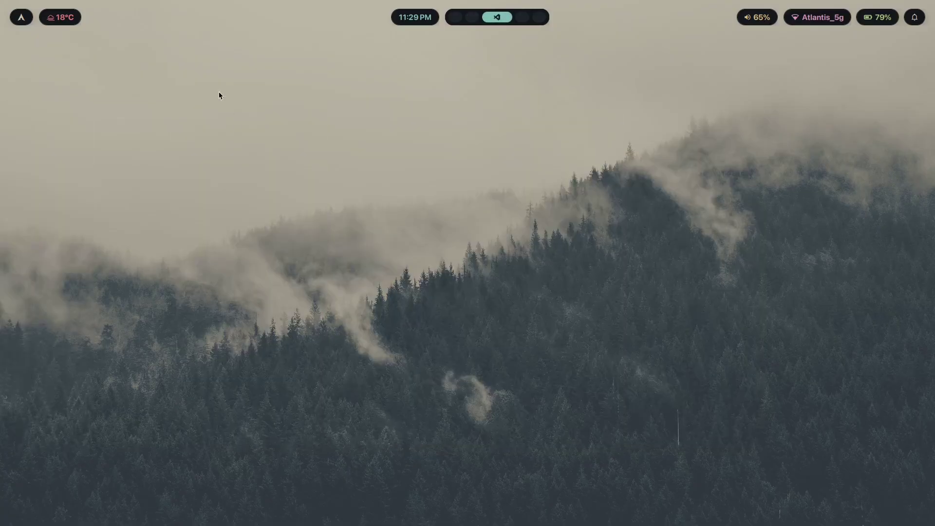
key(super+2)
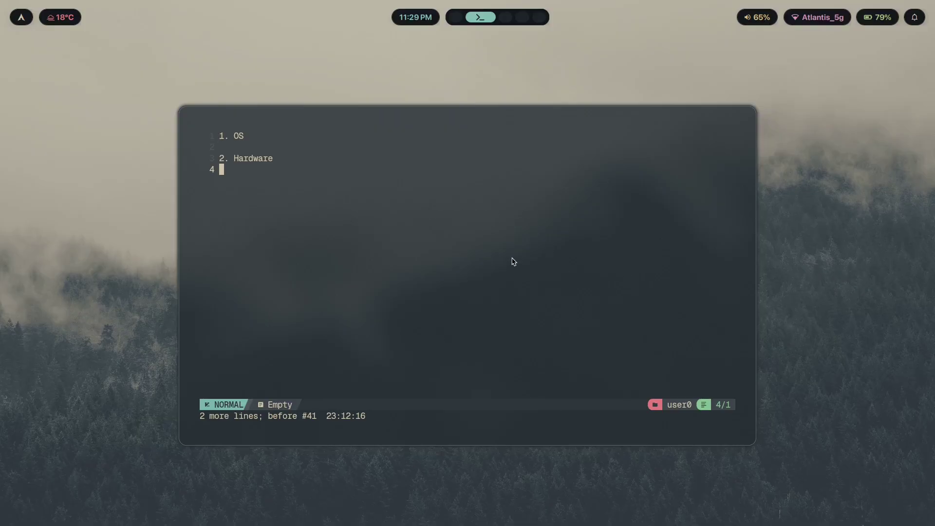
Undo to bring back '3. General Setup Goals' in Neovim, then move to workspace 3
key(u)
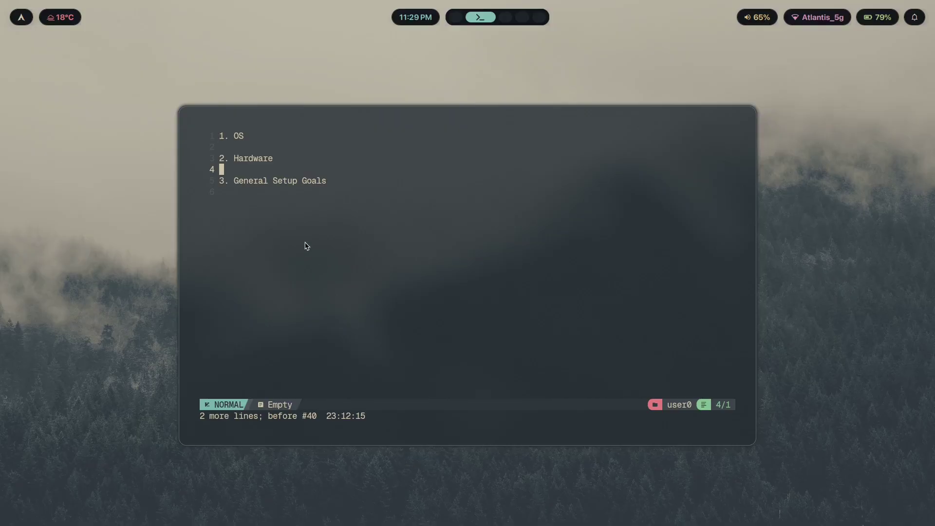
drag(222, 195, 222, 199)
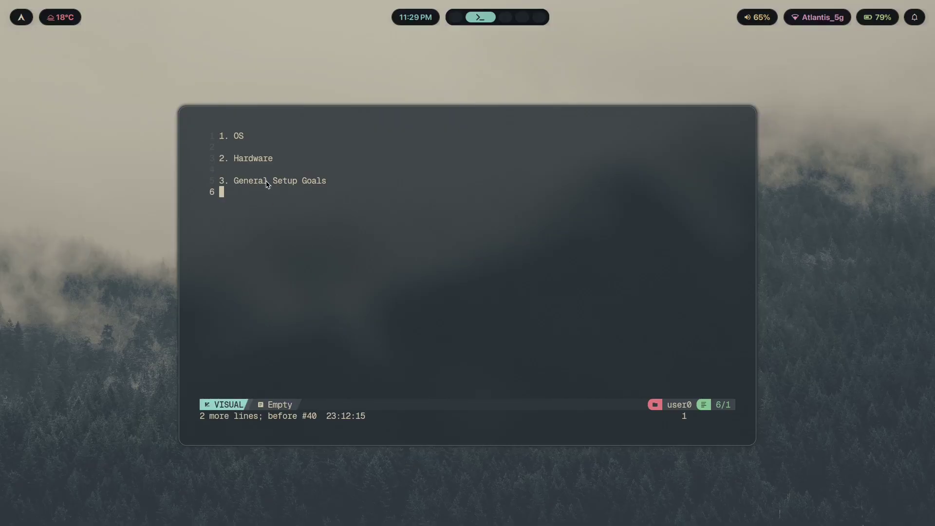
key(super+3)
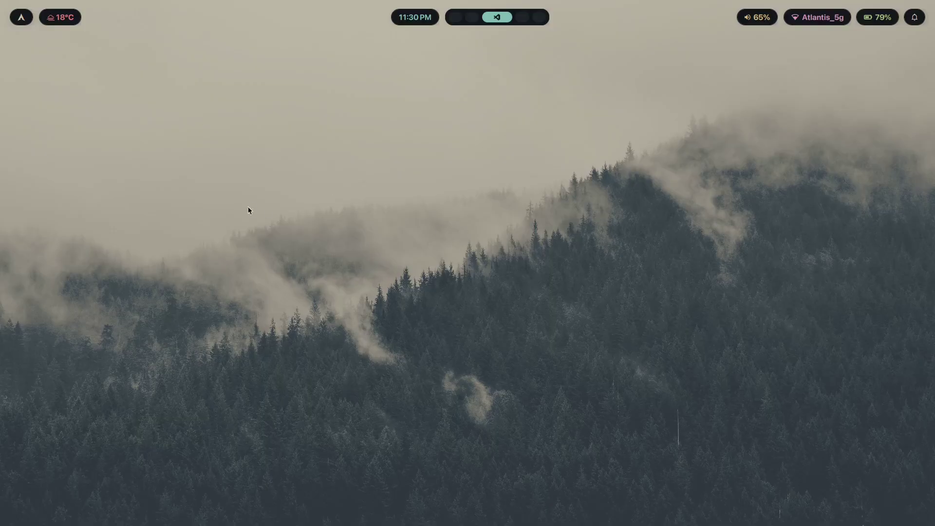
Apply the nord theme from the theme picker
key(super+t)
key(Down)
key(Down)
key(Down)
key(Down)
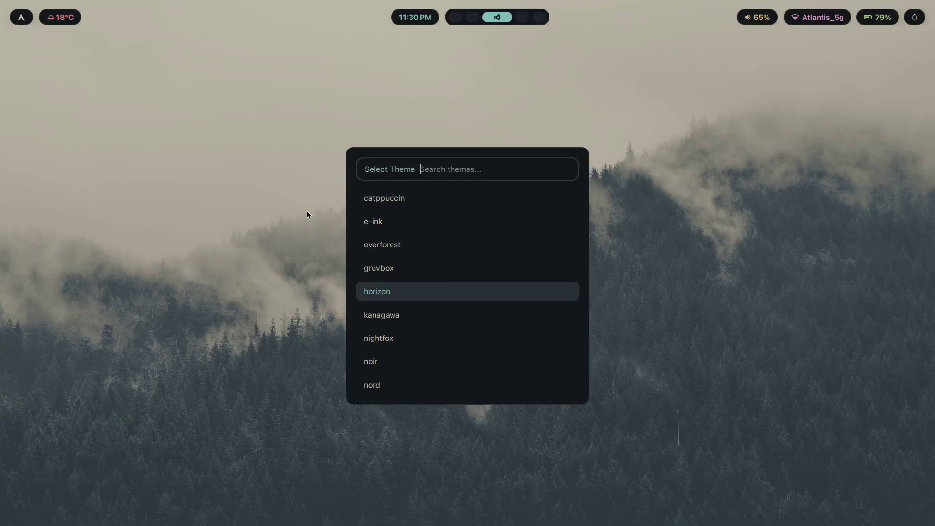
key(Down)
key(Down)
key(Down)
key(Down)
key(Down)
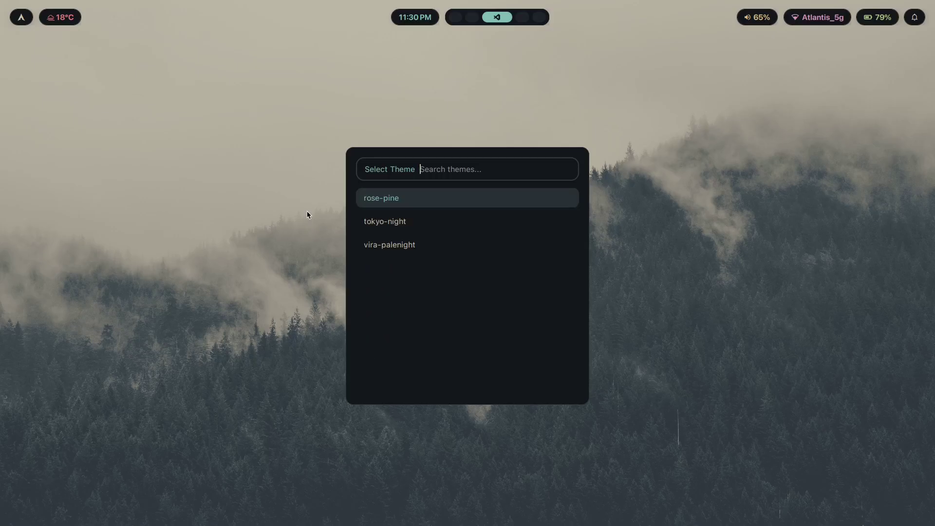
key(Down)
key(Down)
key(Up)
key(Up)
key(Up)
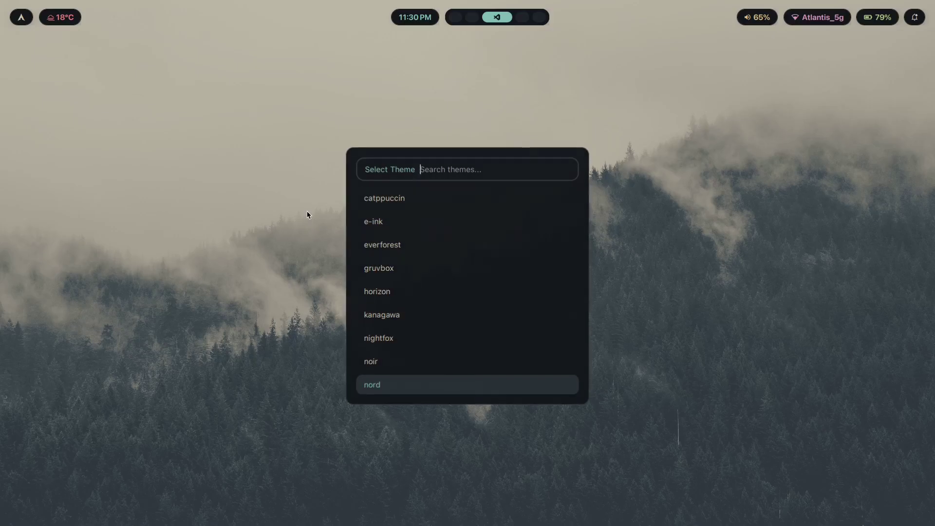
key(Return)
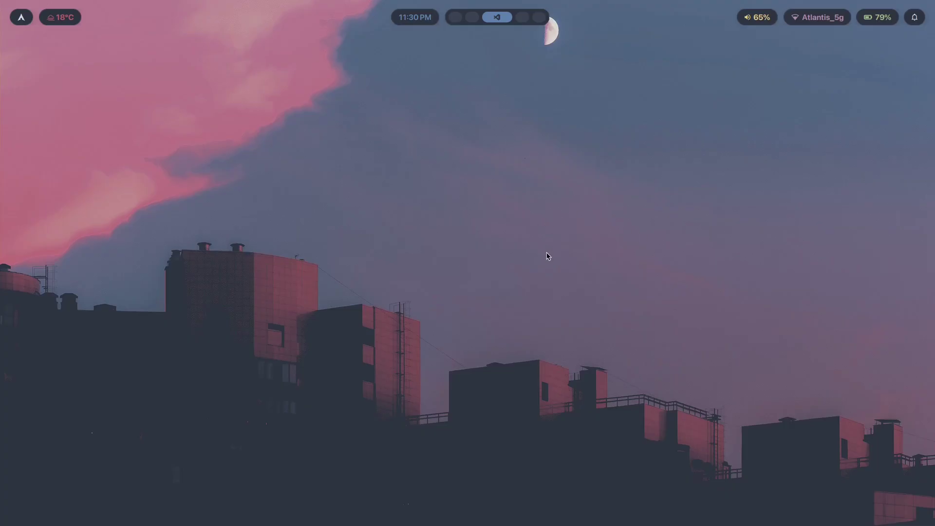
Launch nvim in a new terminal on workspace 3, close it, and return to the checklist on workspace 2
key(super+2)
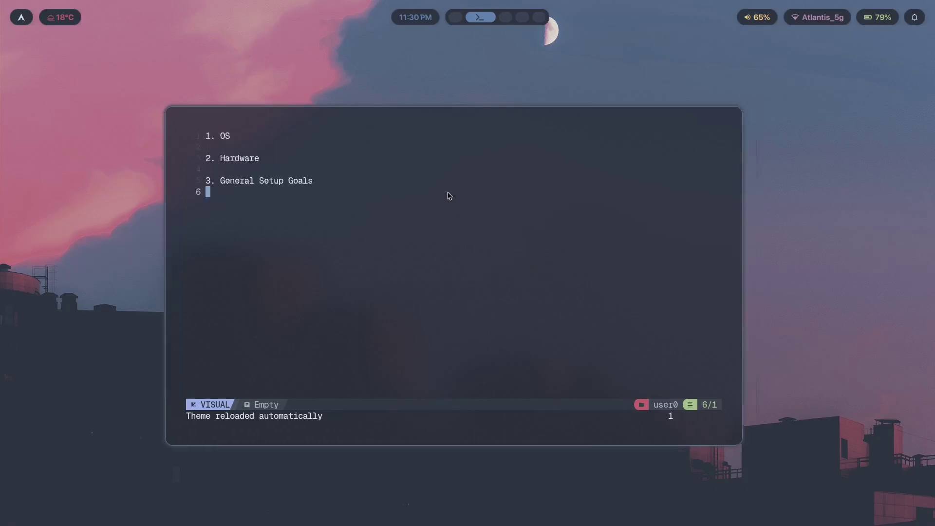
key(super+3)
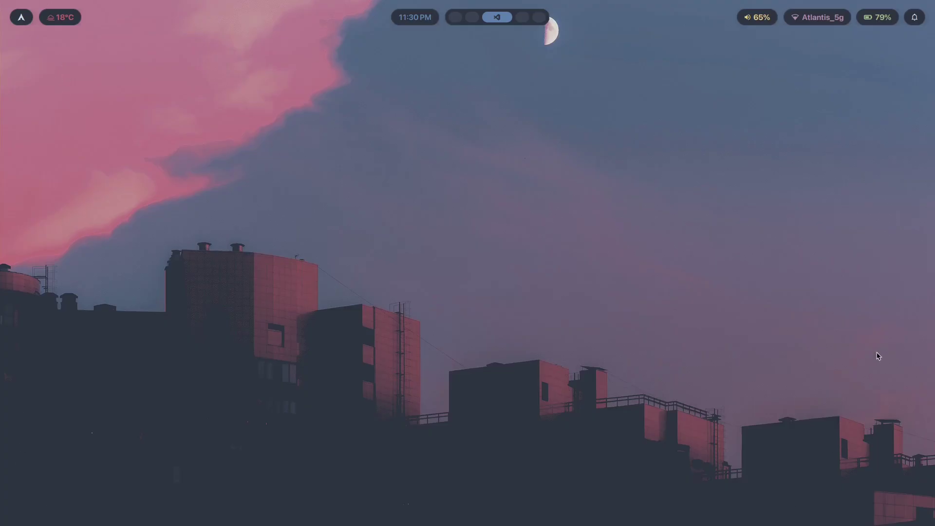
key(super+Return)
text(nvim)
key(Return)
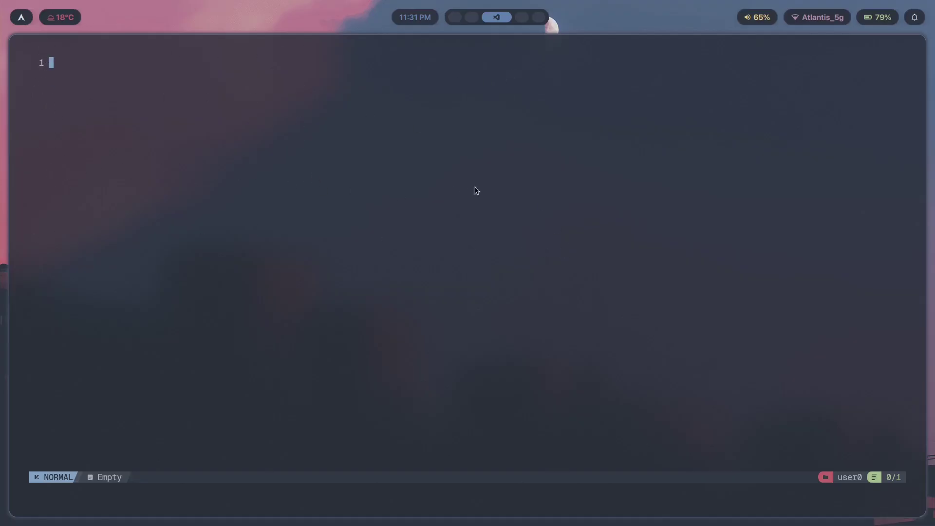
key(super+q)
key(super+2)
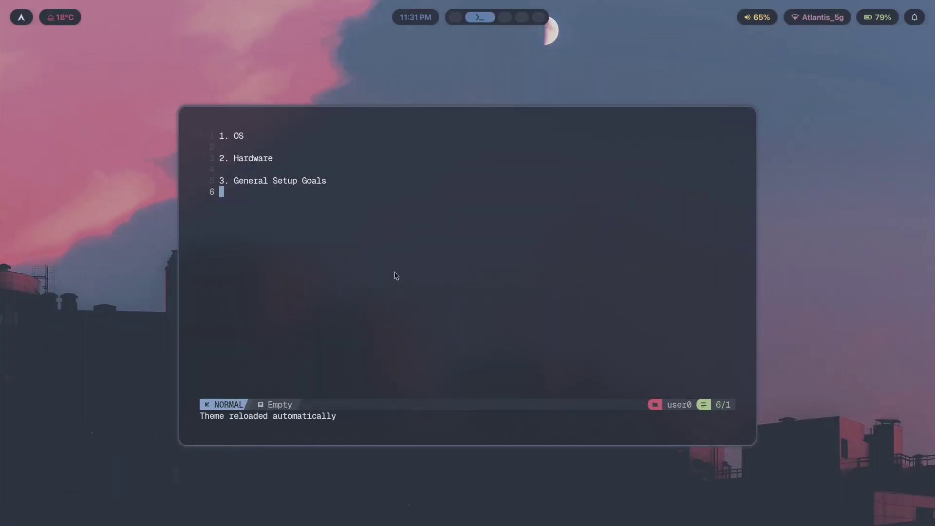
Undo twice to restore '4. Comprehensive Tutorials', then mark and click around that line
key(u)
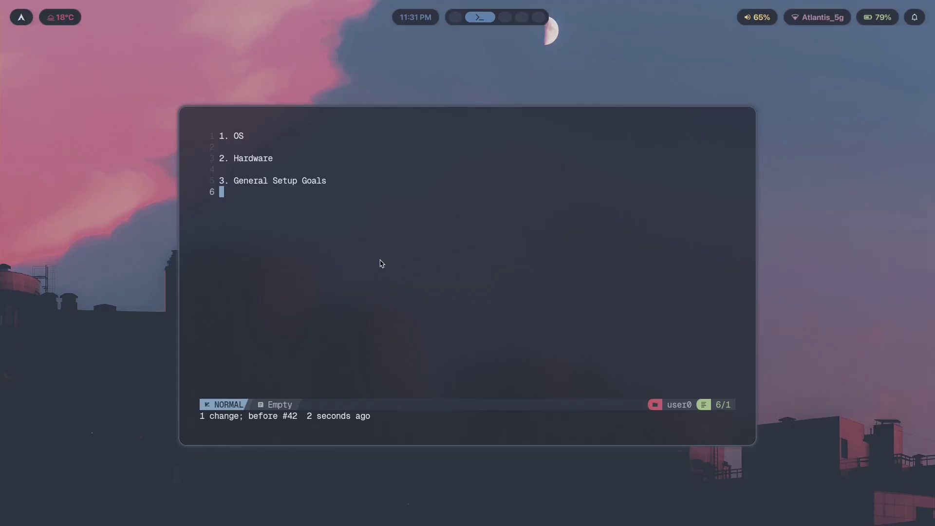
key(u)
click(363, 207)
drag(364, 206, 220, 204)
click(279, 235)
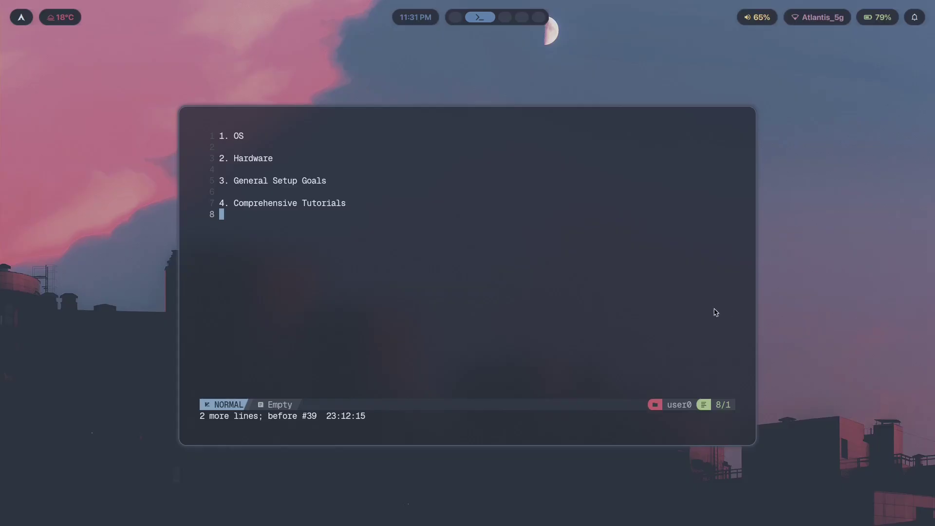
click(307, 210)
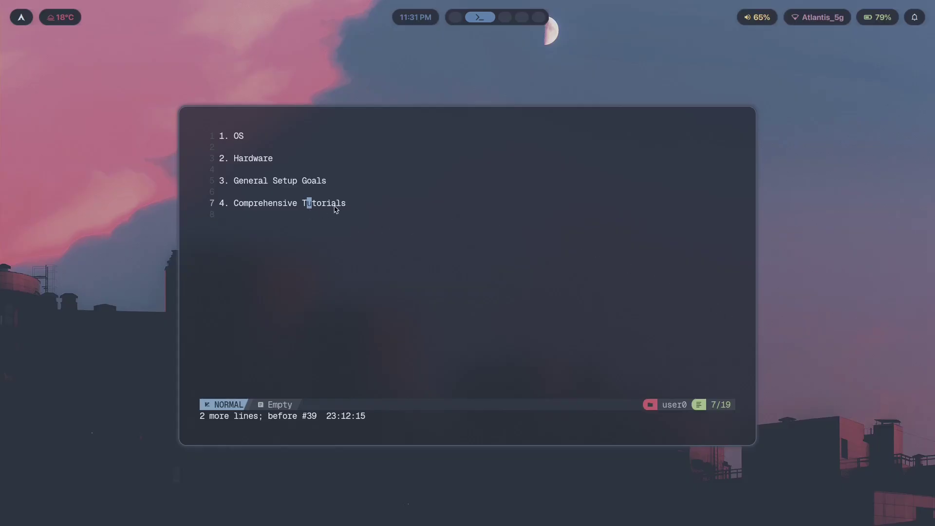
click(311, 237)
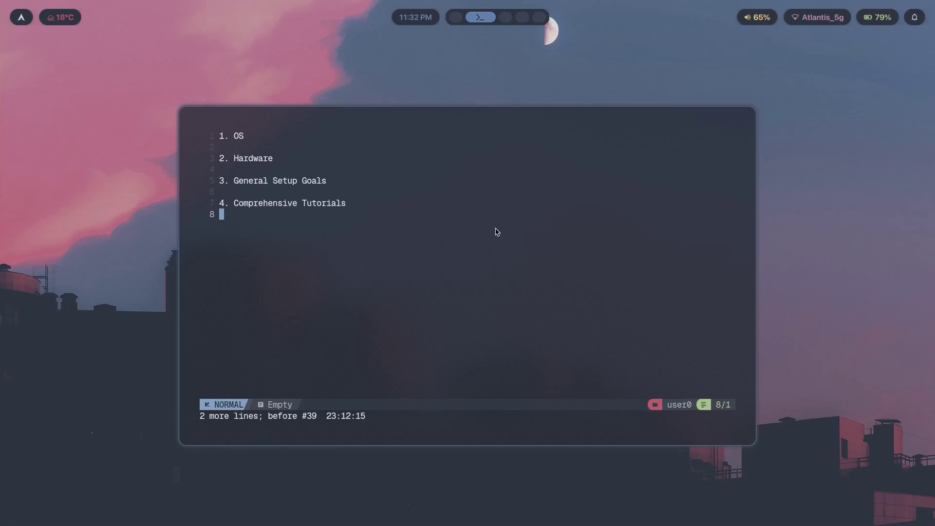
Undo to bring back '5. Desired Setup', then briefly highlight 'General Setup Goals' and clear it
key(u)
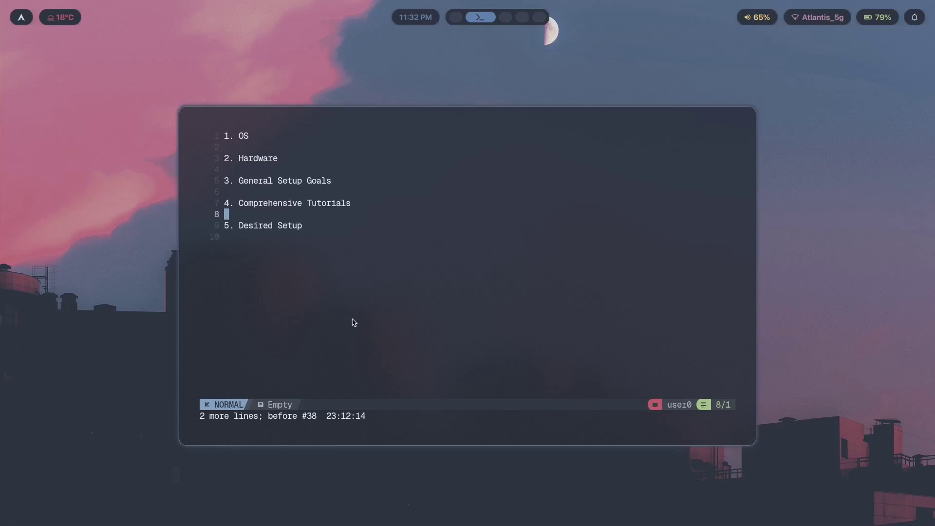
key(G)
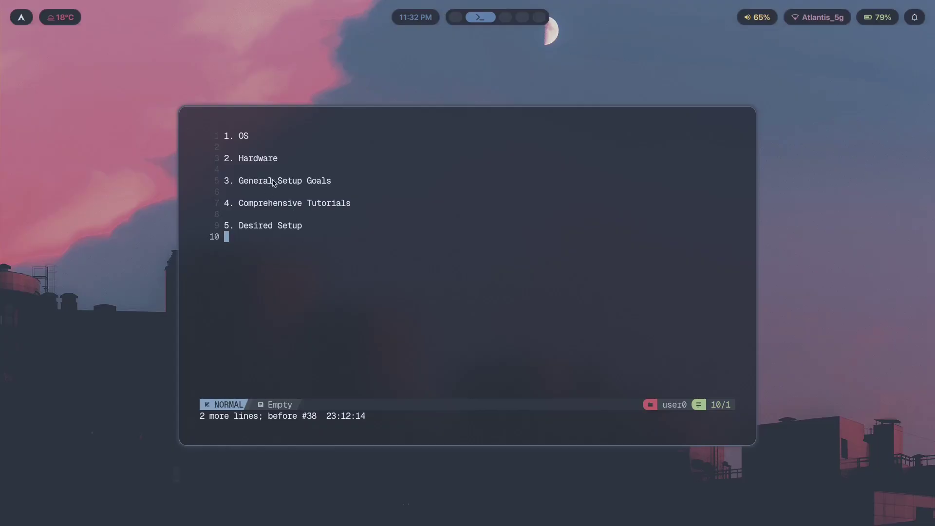
drag(335, 184, 232, 183)
click(263, 192)
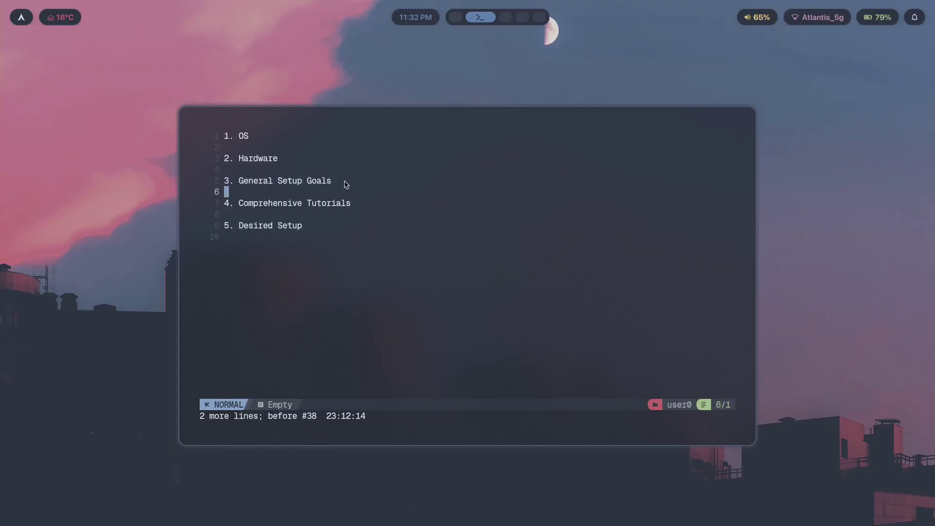
Highlight and clear the 'Desired Setup' and 'General Setup Goals' text, ending on line 10
drag(240, 225, 300, 226)
click(260, 253)
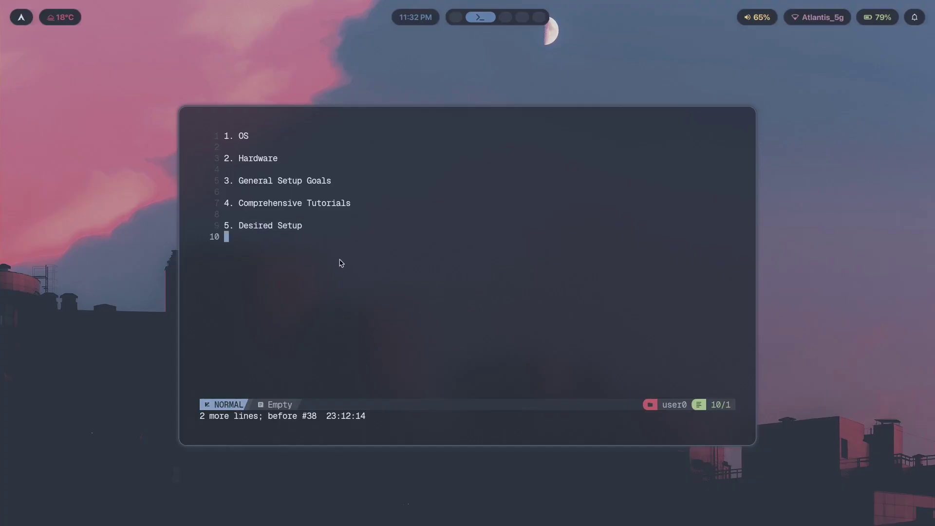
click(311, 229)
click(314, 256)
drag(331, 182, 248, 187)
click(314, 281)
On workspace 3, apply the e-ink theme from the theme picker, then bring the picker up again
key(super+3)
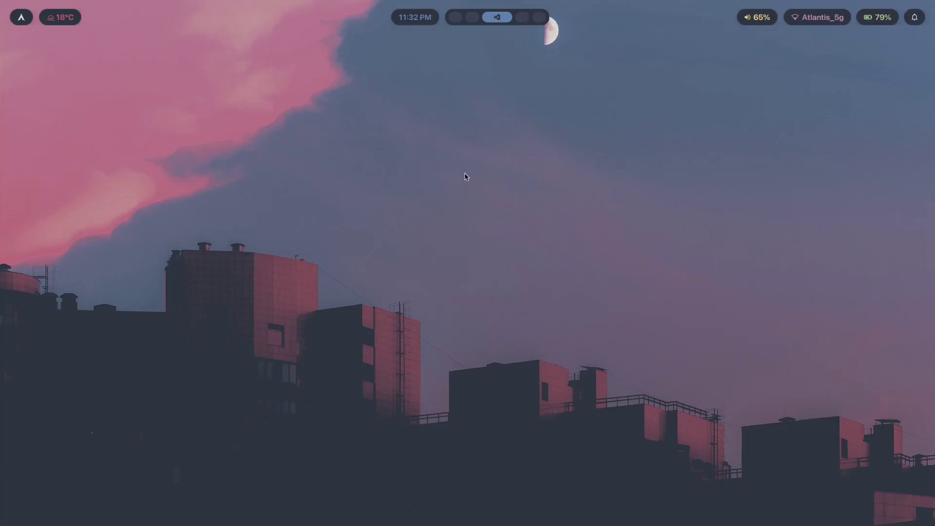
key(super+shift+t)
key(Down)
key(Return)
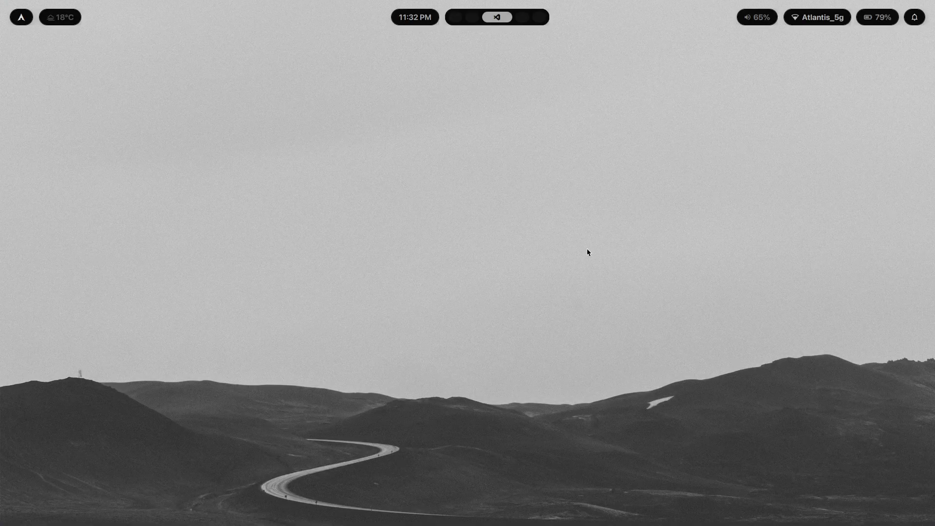
key(super+ctrl+shift+space)
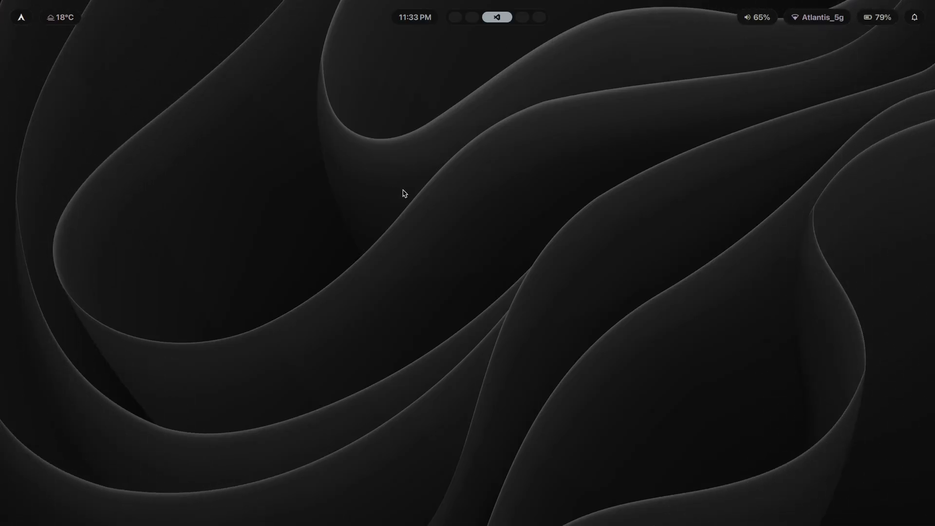
Dismiss the theme picker unchanged, then lock the screen and unlock it with the password
key(super+shift+t)
key(Escape)
key(super+l)
text(aaaaaaaaaa)
key(Return)
Open and close the power menu, then raise volume to 70% and lower it to 65%
key(super+Escape)
key(Escape)
key(XF86AudioRaiseVolume)
key(XF86AudioLowerVolume)
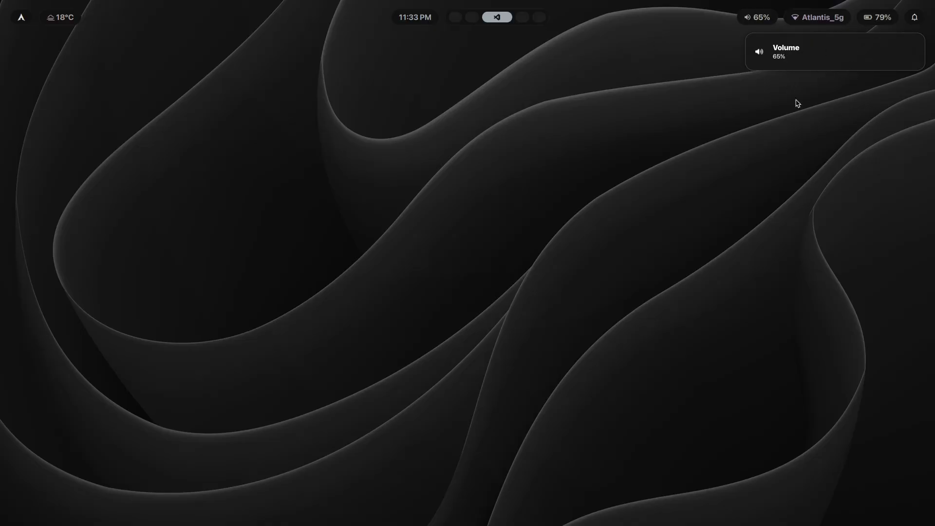
Toggle the control-center panel, then switch to workspace 5 with the Gumroad editor
key(super+n)
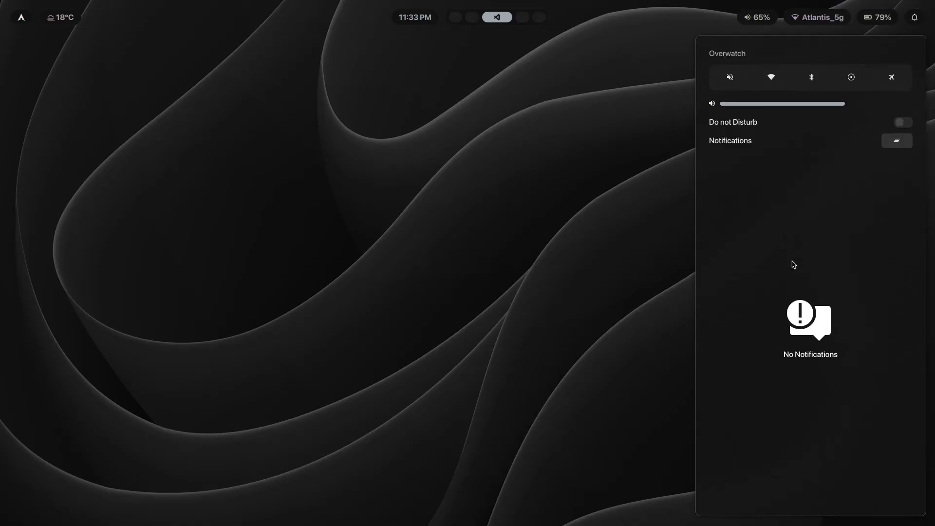
key(super+n)
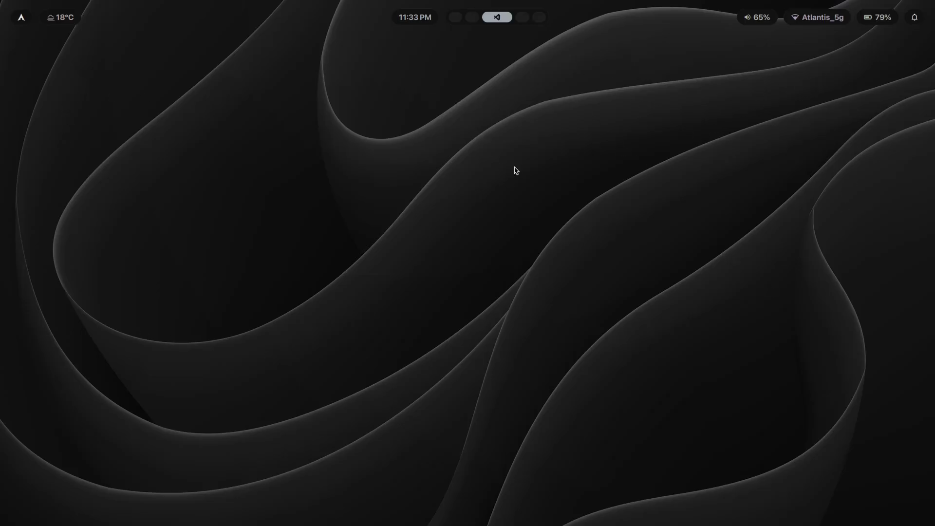
key(super+5)
Scroll to the '5. Desktop Dynamism' lesson, play its video, and switch to empty workspace 3
scroll(505, 321, up, 20)
scroll(639, 269, down, 6)
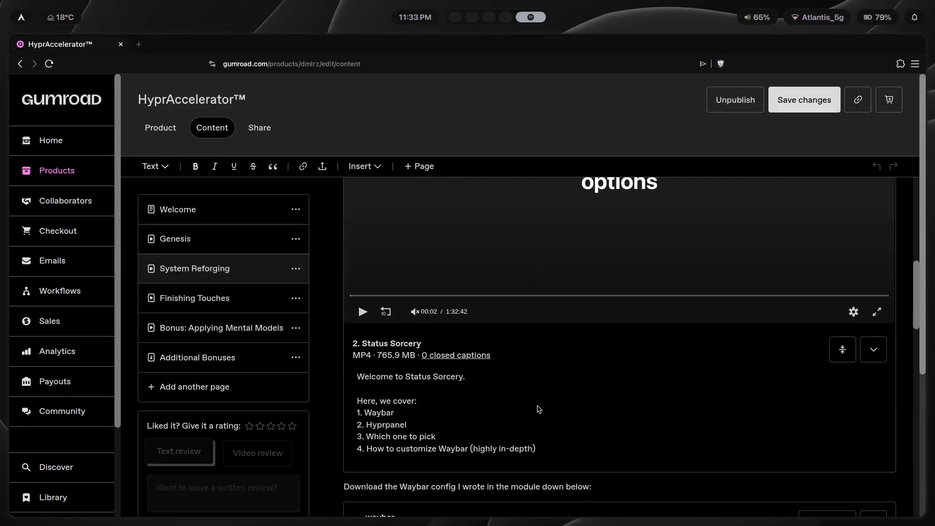
scroll(584, 338, down, 7)
scroll(664, 309, down, 10)
scroll(549, 322, up, 4)
scroll(570, 257, up, 2)
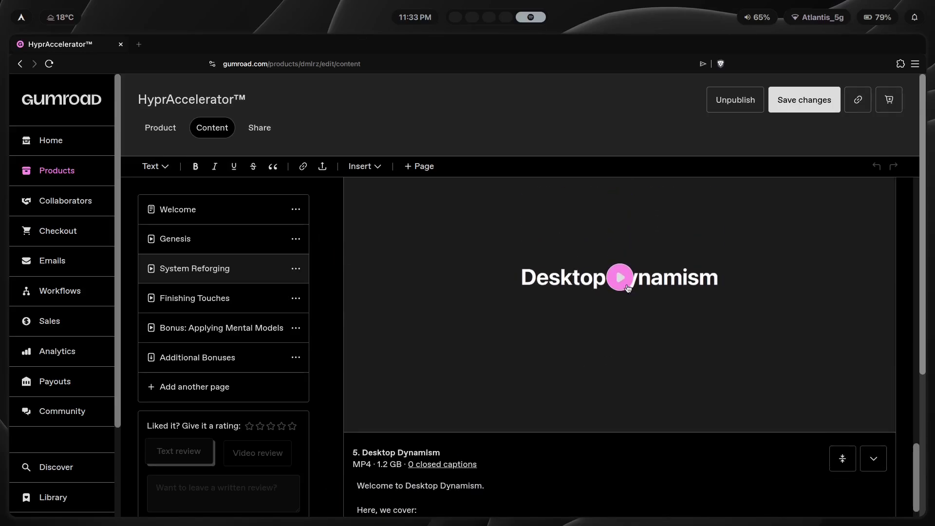
scroll(682, 274, up, 2)
scroll(682, 274, down, 5)
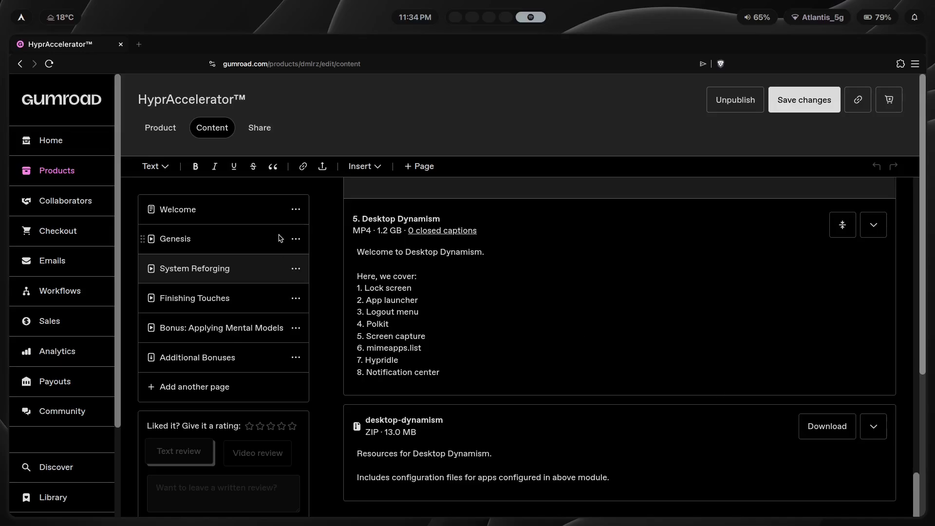
click(915, 17)
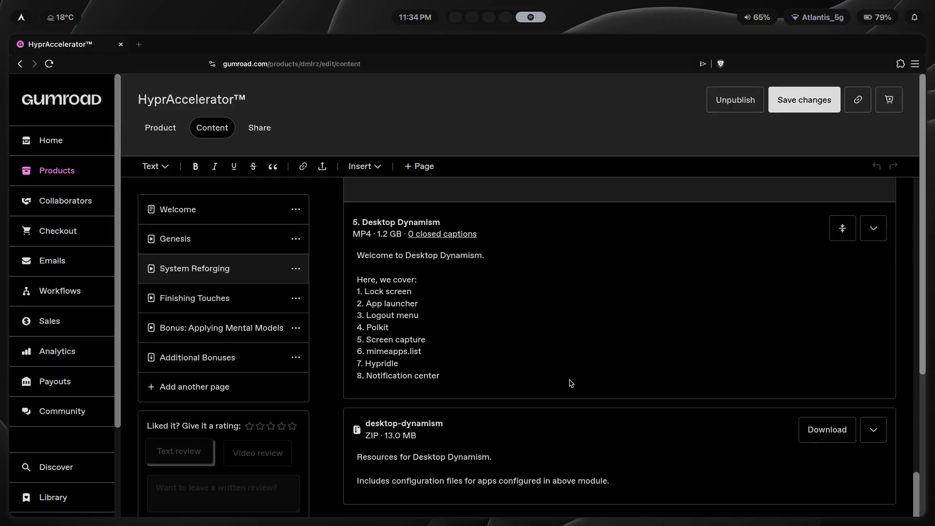
click(620, 336)
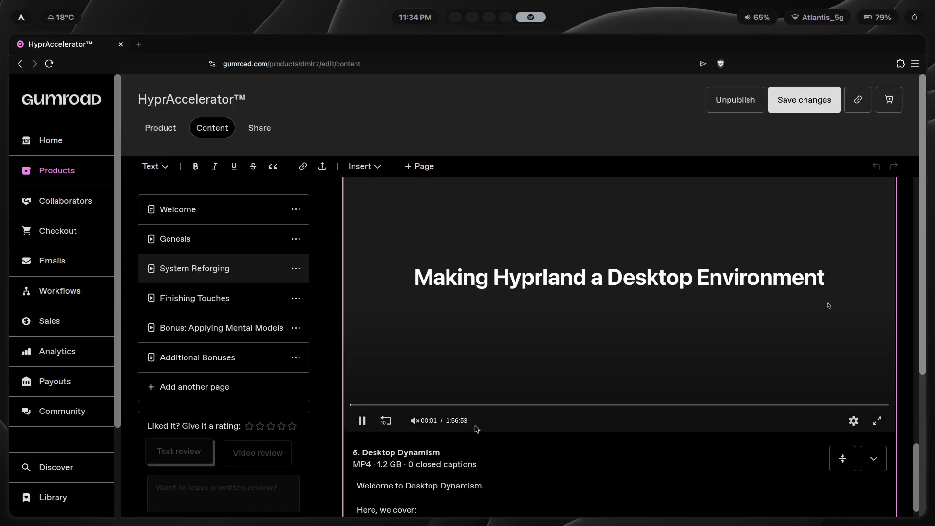
key(super+3)
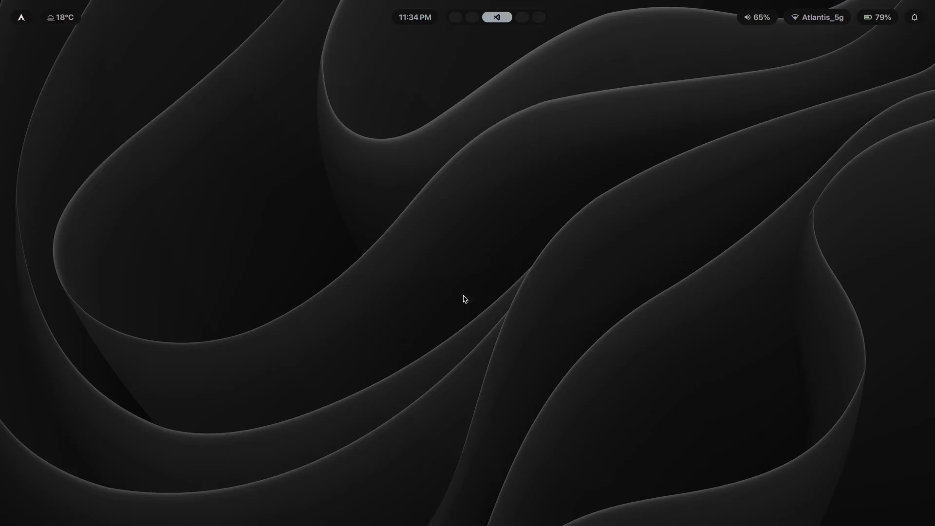
From the Reddit post, open r/unixporn, sort posts by Top, and open the Today time filter
key(super+2)
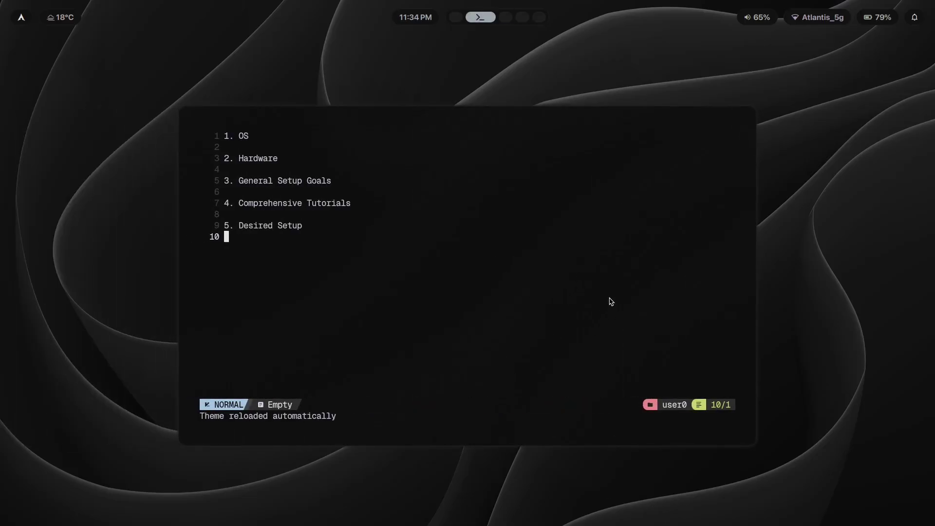
key(super+1)
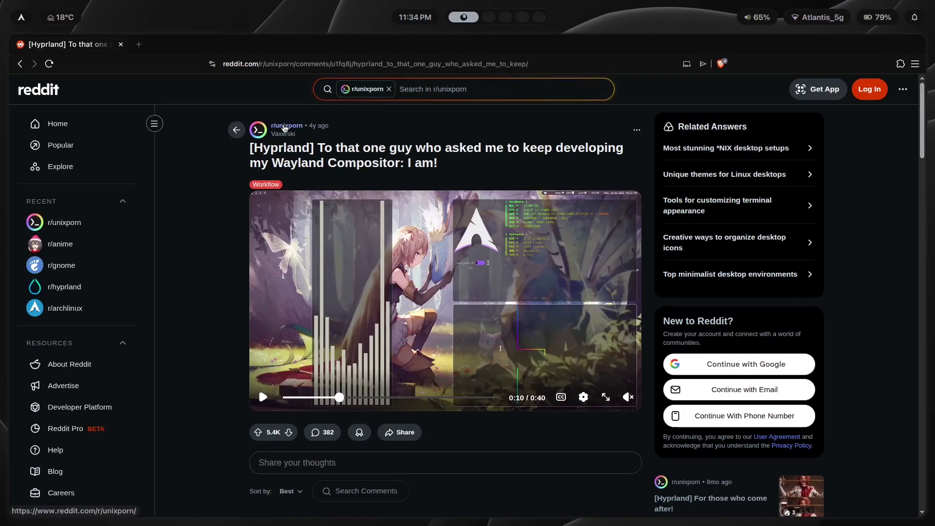
click(285, 127)
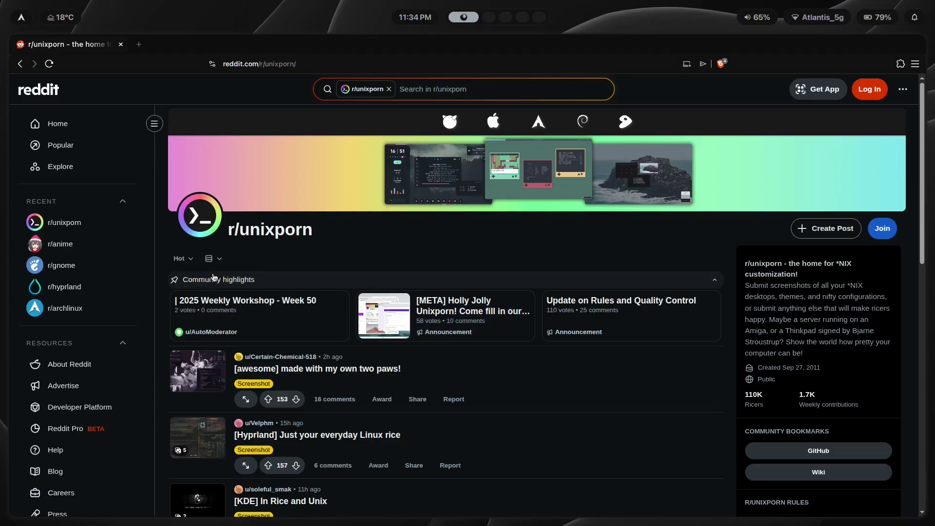
click(183, 262)
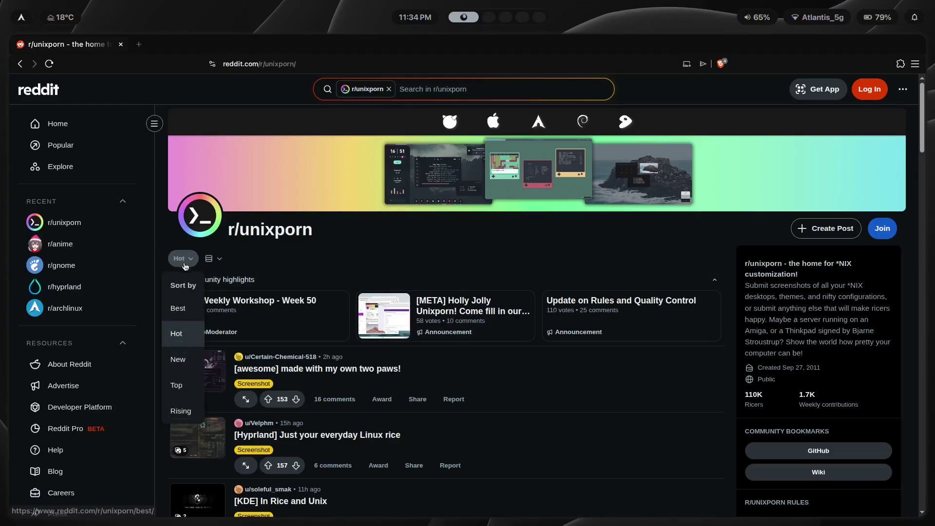
click(177, 385)
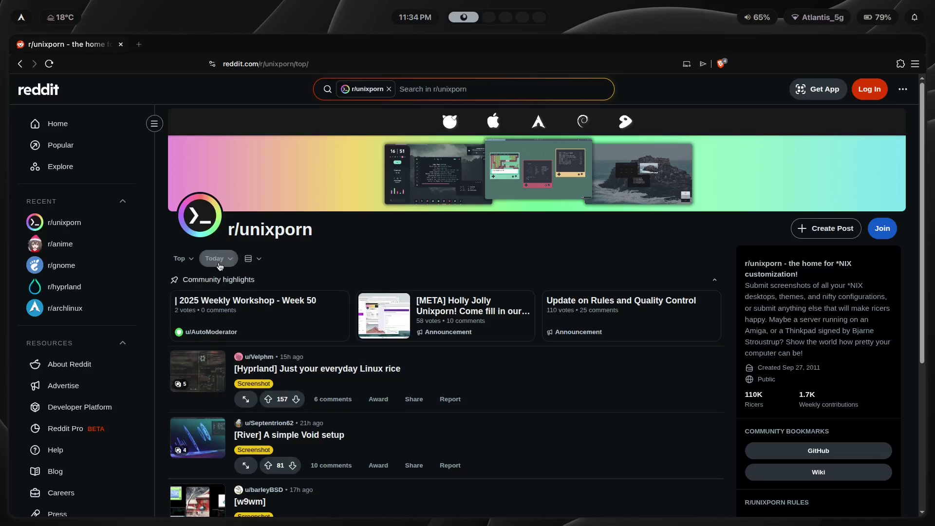
click(220, 262)
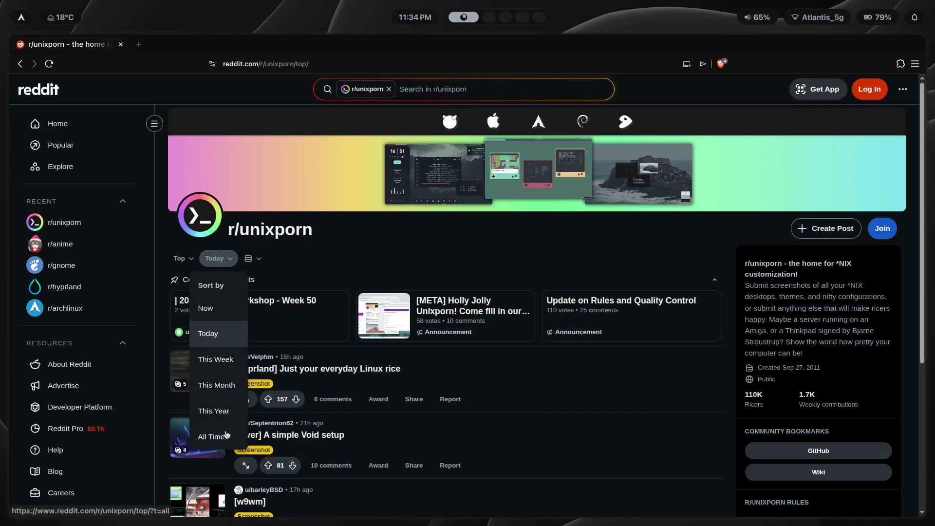
Close the time filter, glance at Neovim, then reopen and close the filter keeping Today
click(366, 242)
key(super+2)
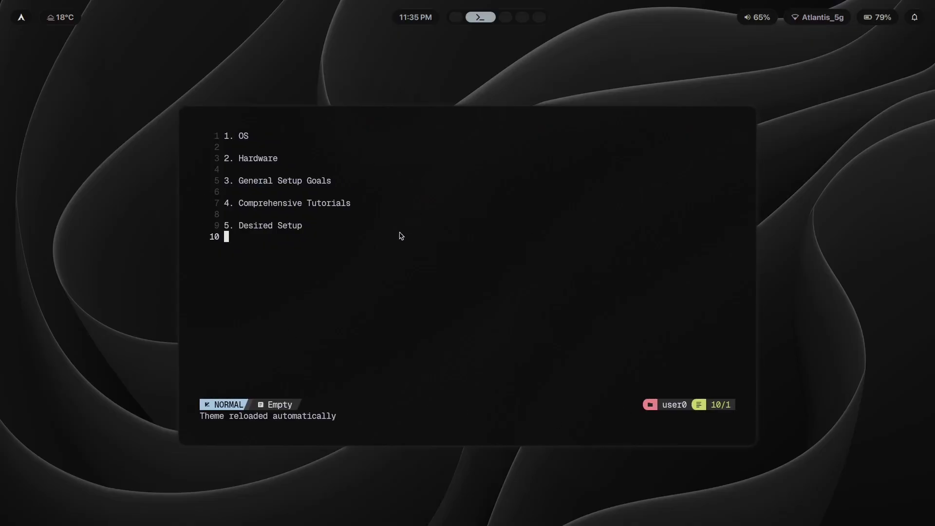
key(super+1)
click(217, 259)
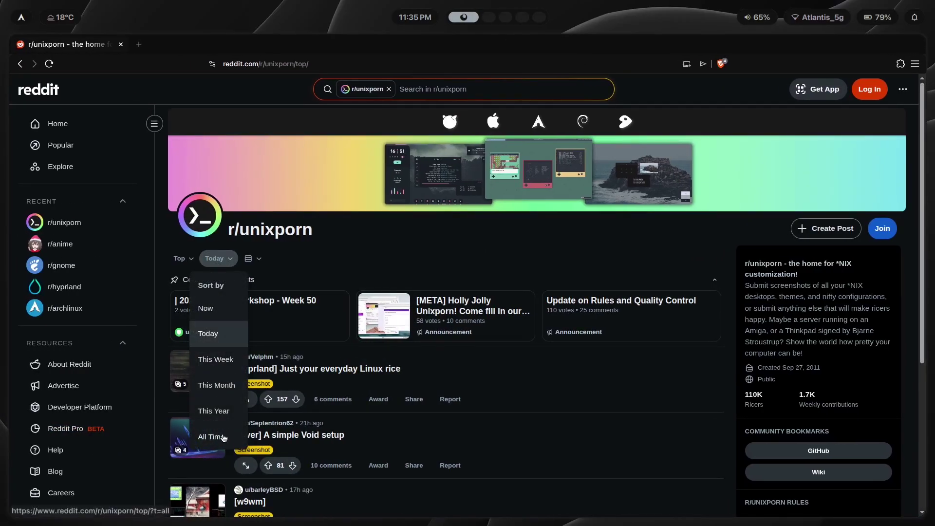
click(336, 257)
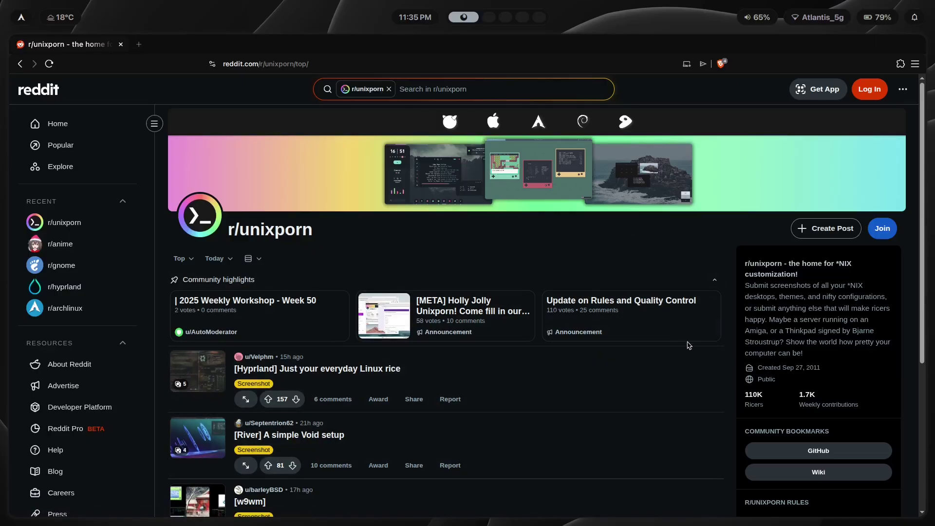
Check Neovim again, then open and dismiss the time filter twice, leaving Today selected
key(super+2)
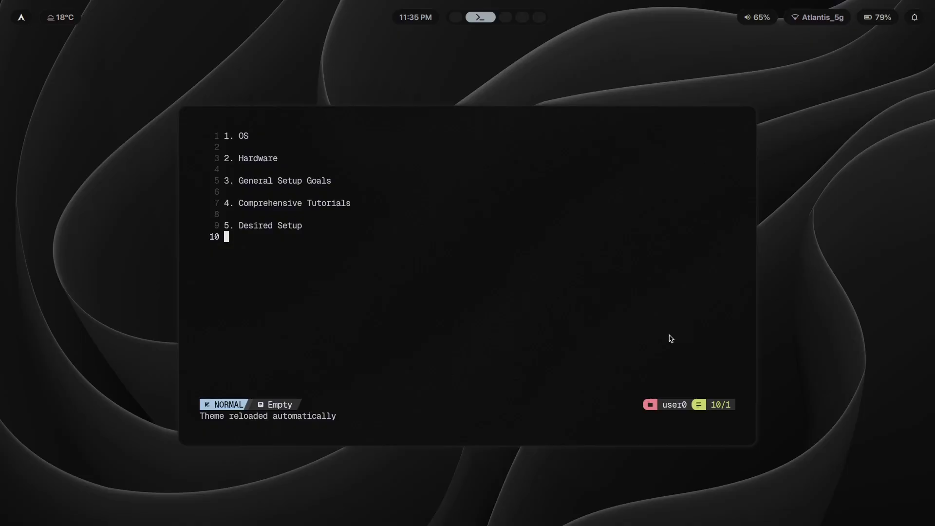
key(super+1)
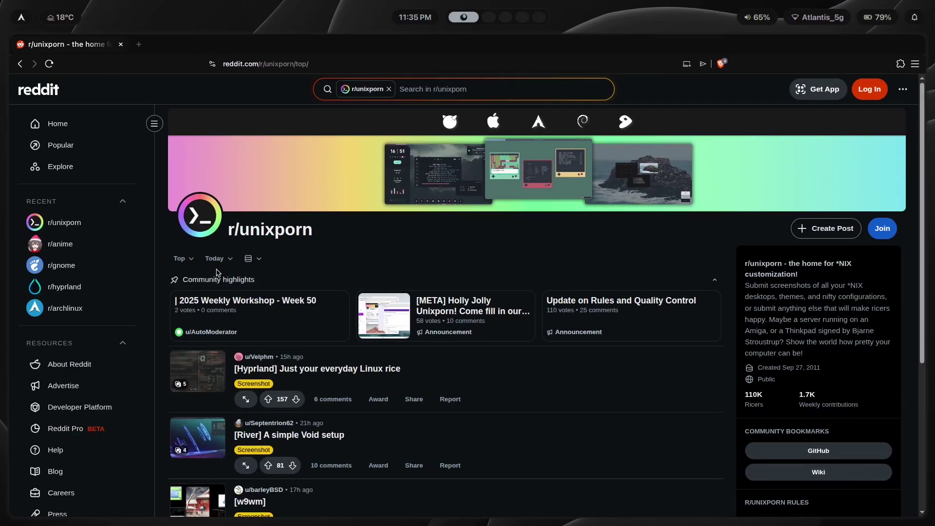
click(220, 264)
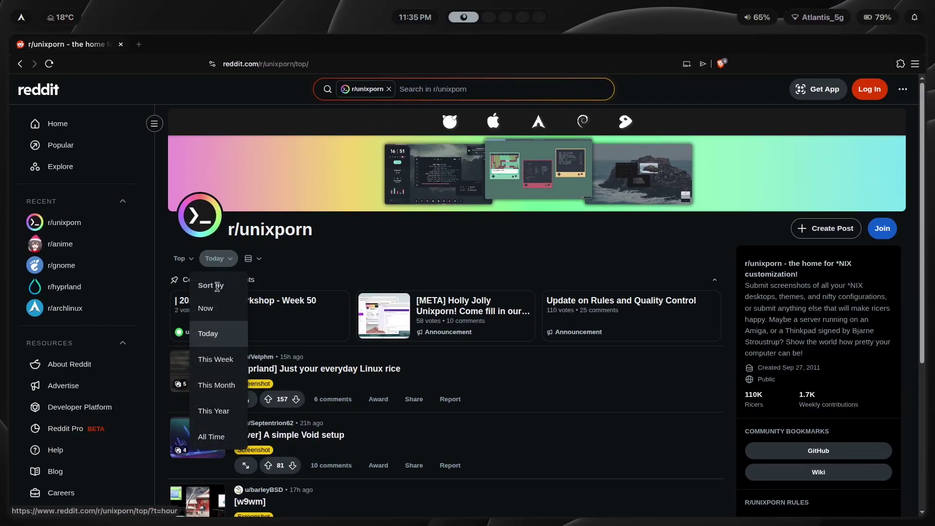
click(316, 250)
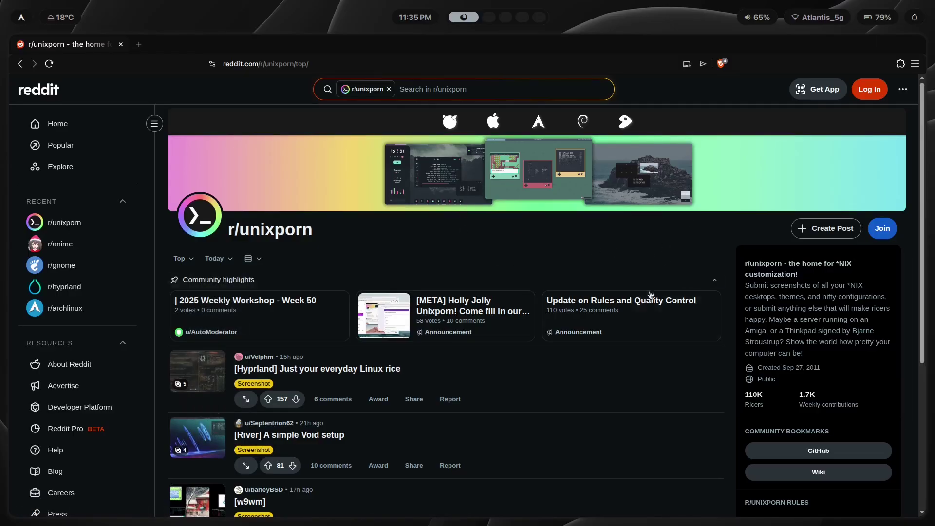
click(218, 259)
click(487, 232)
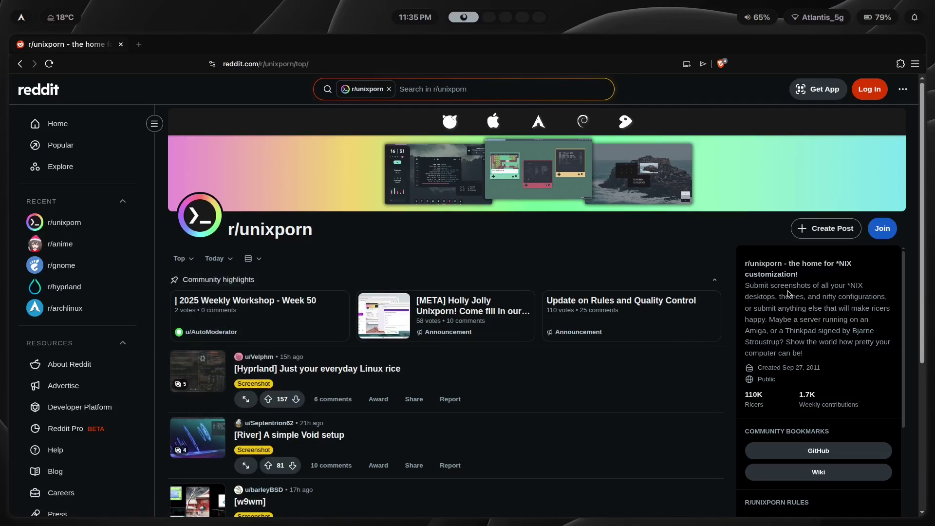
In Neovim, move the cursor up and back to line 10, then reopen Reddit's time filter
key(super+2)
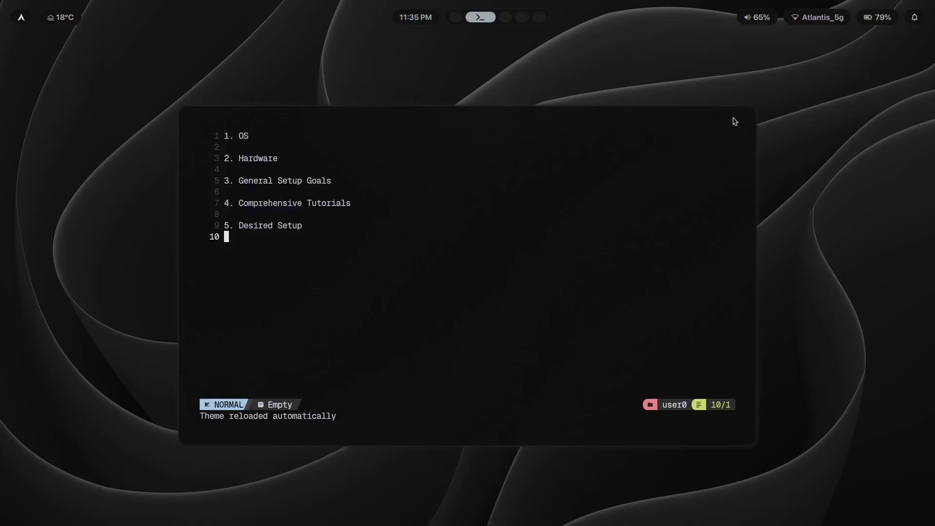
click(286, 216)
click(287, 245)
key(super+1)
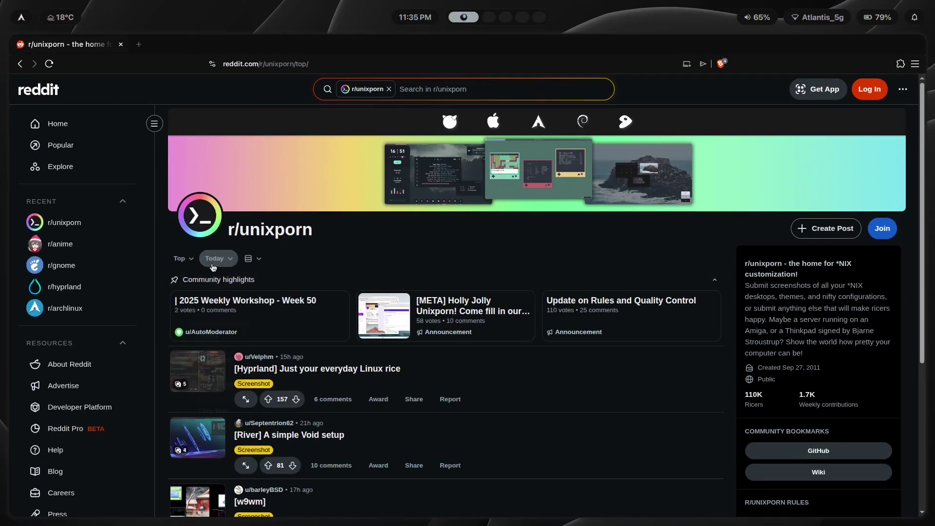
click(217, 258)
Close Reddit's time filter, return to Neovim, undo to restore '6. Tools', and click line 12
click(218, 331)
key(super+2)
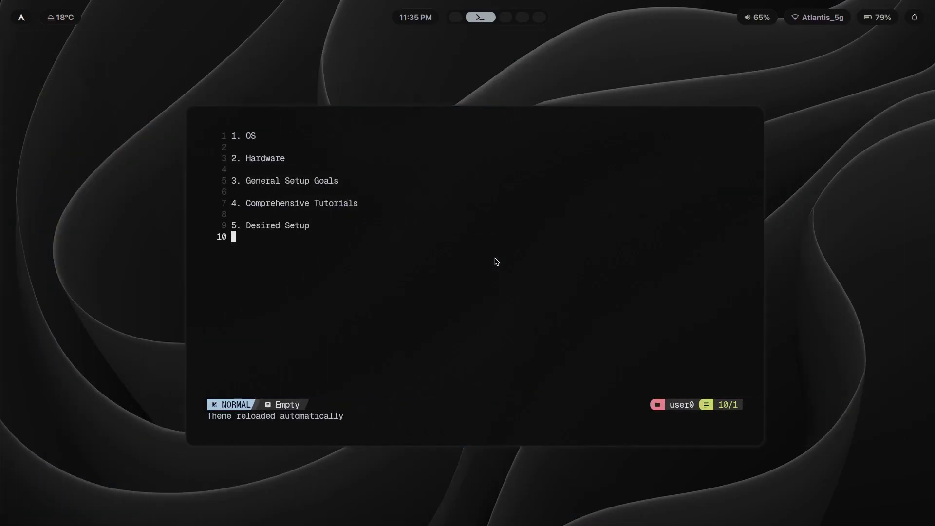
key(u)
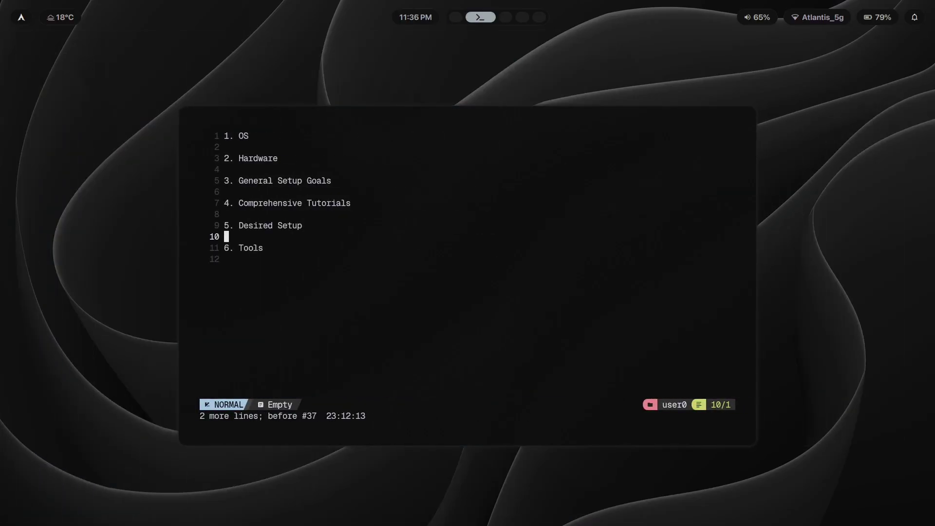
click(305, 262)
Select and clear 'General Setup Goals' and 'Desired Setup', then move the editor window to workspace 3 and back
drag(323, 181, 239, 181)
drag(312, 227, 241, 226)
click(268, 276)
key(super+shift+3)
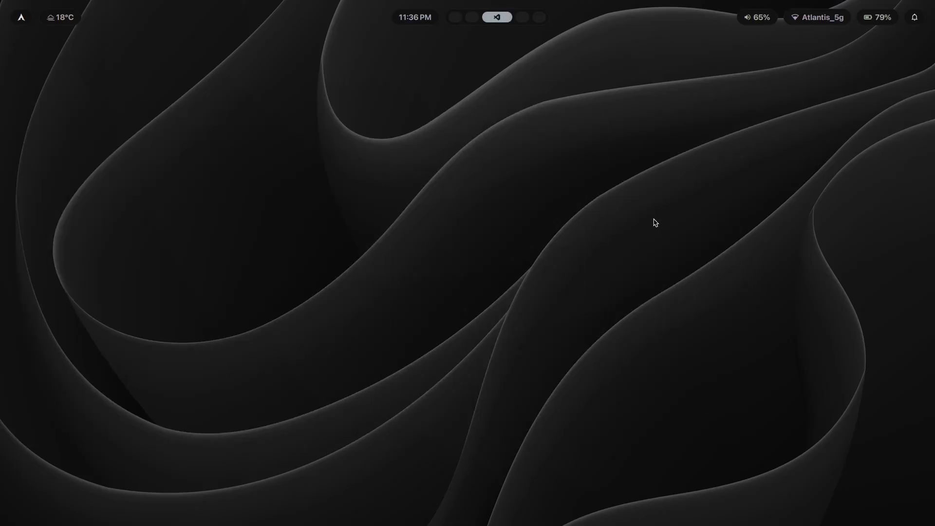
key(super+shift+2)
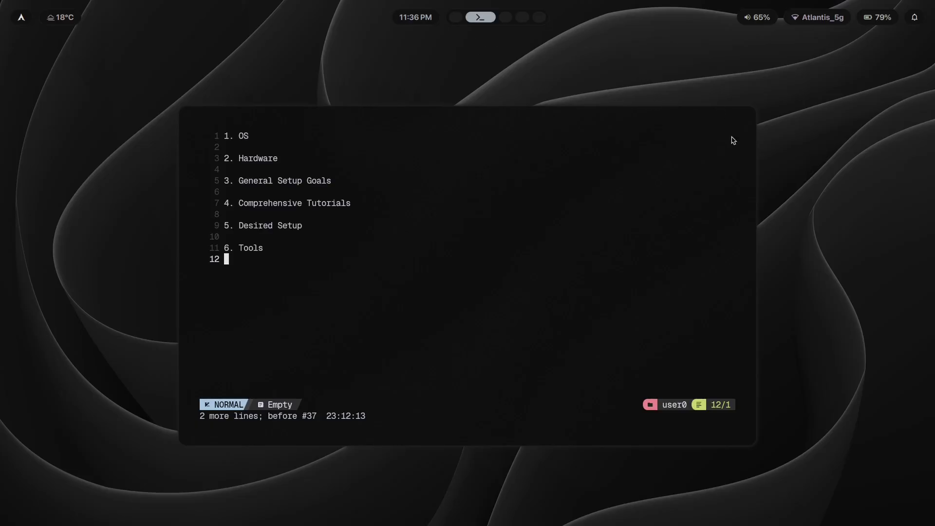
click(296, 248)
drag(285, 280, 392, 293)
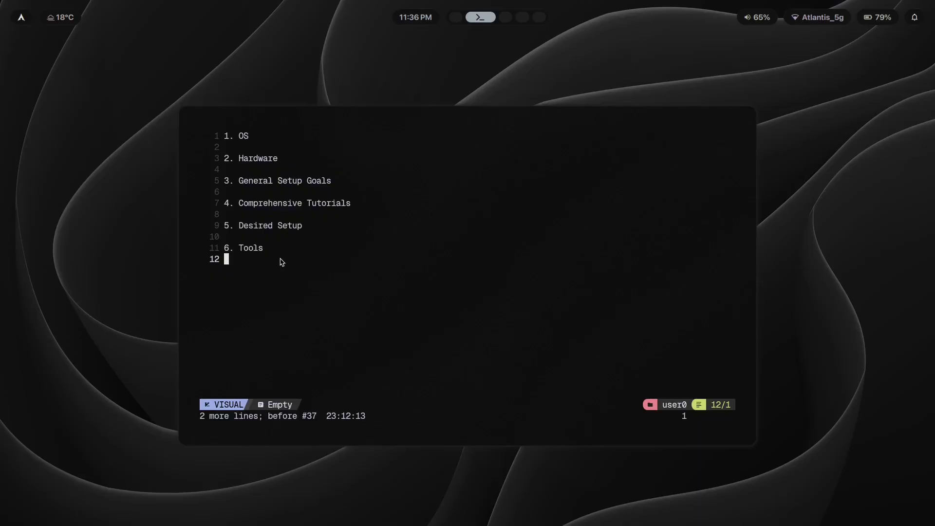
key(Escape)
key(k)
key(j)
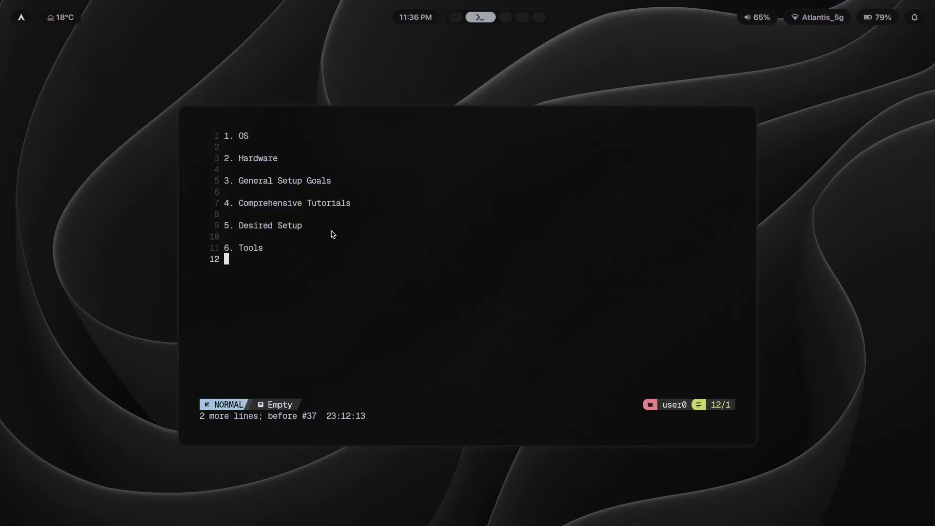
key(super+shift+3)
key(super+1)
right_click(165, 65)
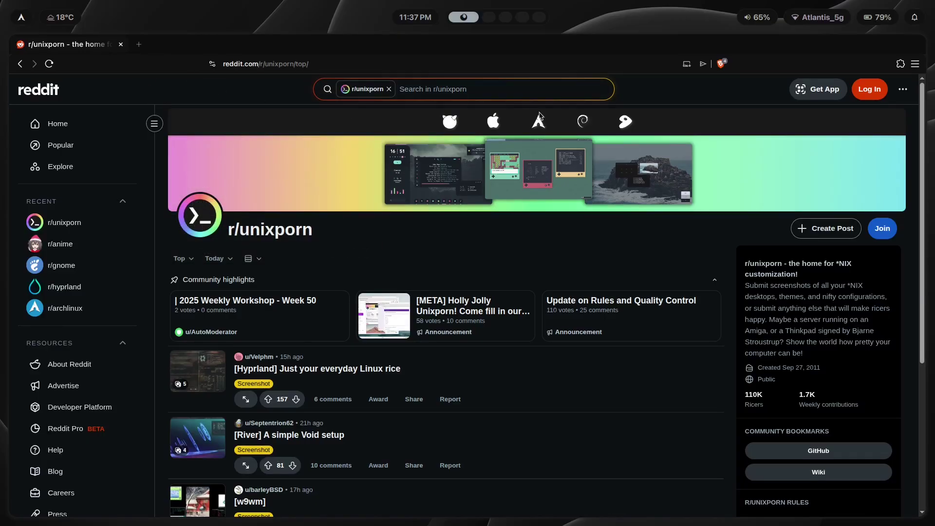
key(super+2)
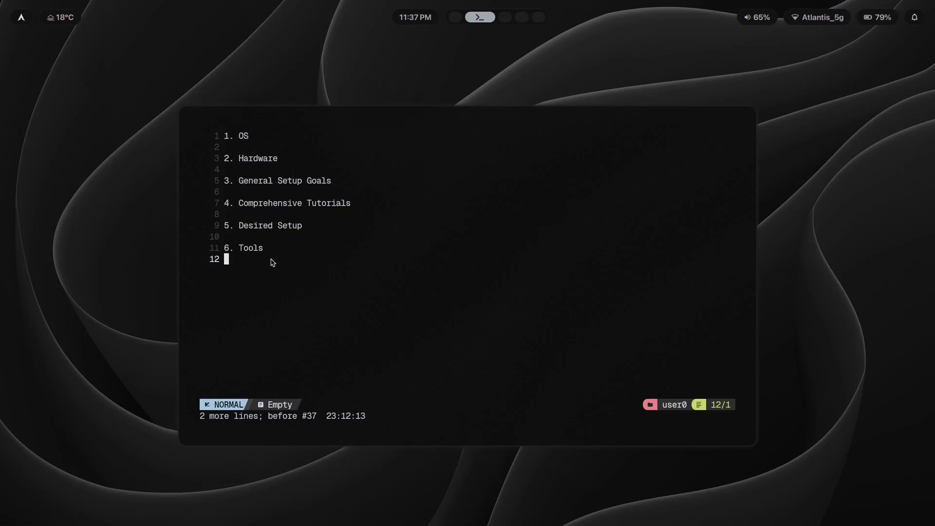
key(k)
key(j)
On workspace 5, scroll Gumroad's course editor to the Status Sorcery video and waybar ZIP download
key(super+5)
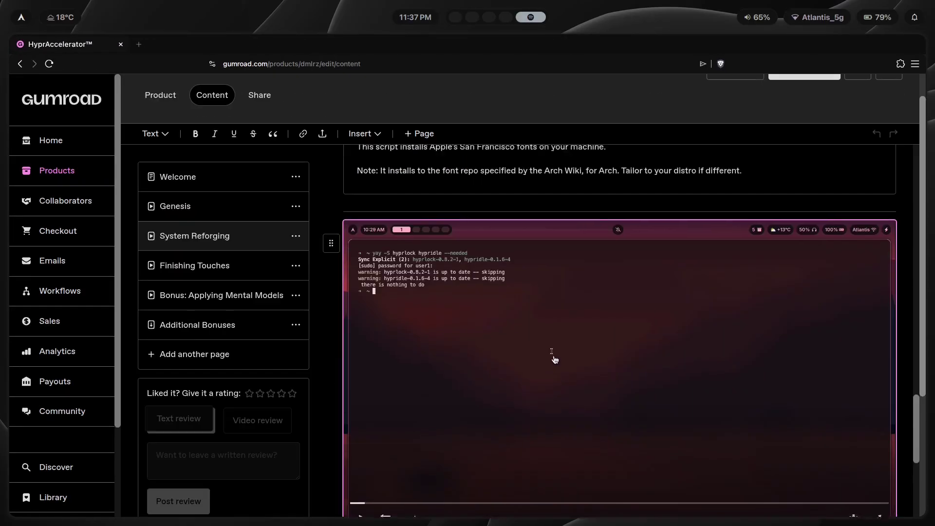
scroll(556, 358, up, 15)
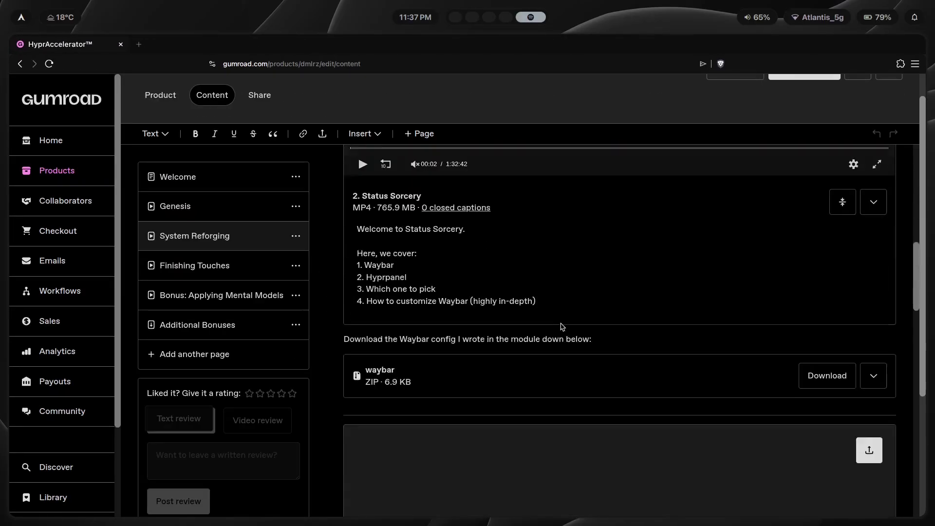
scroll(561, 326, up, 10)
scroll(617, 347, down, 10)
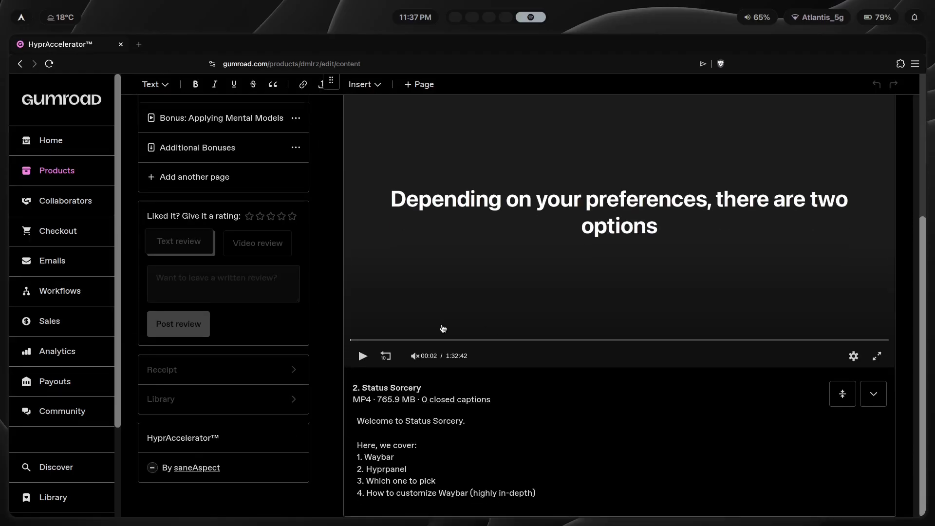
scroll(443, 328, down, 3)
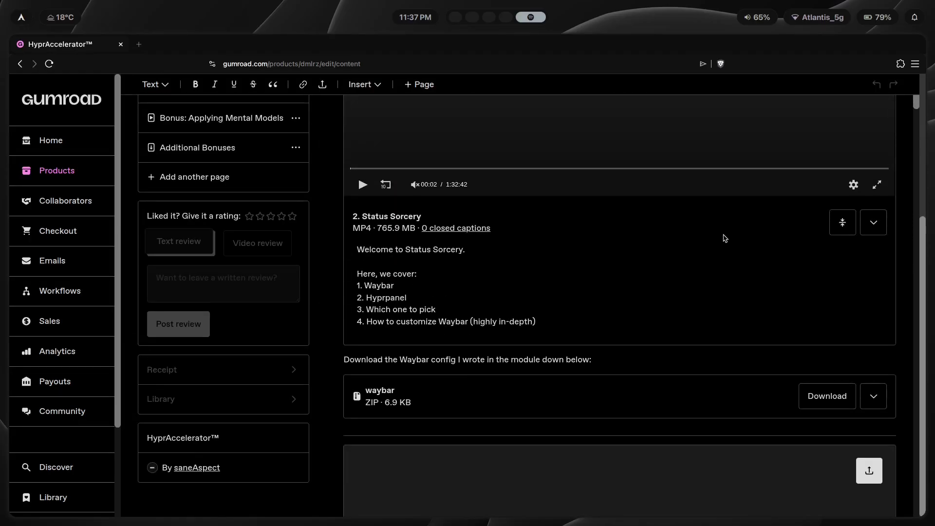
In Neovim, enter and leave visual mode and move the cursor to the end of '6. Tools'
key(super+2)
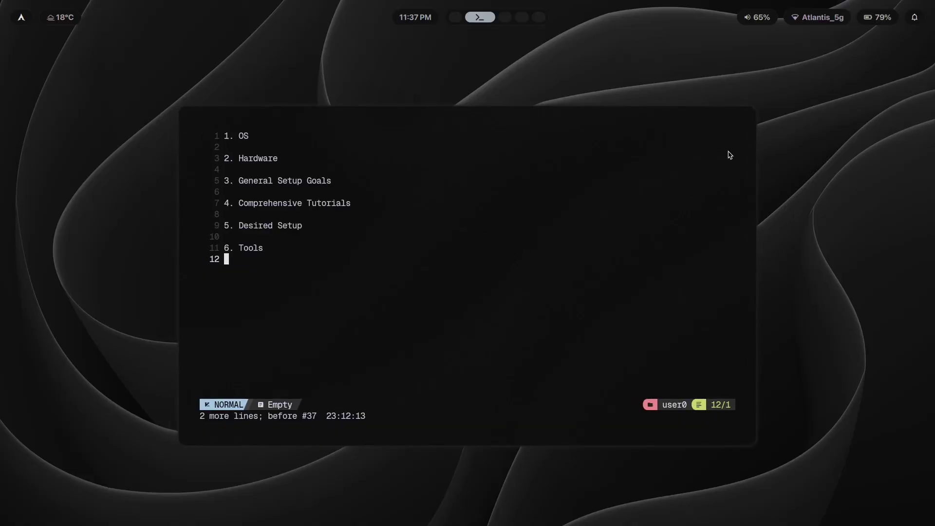
key(v)
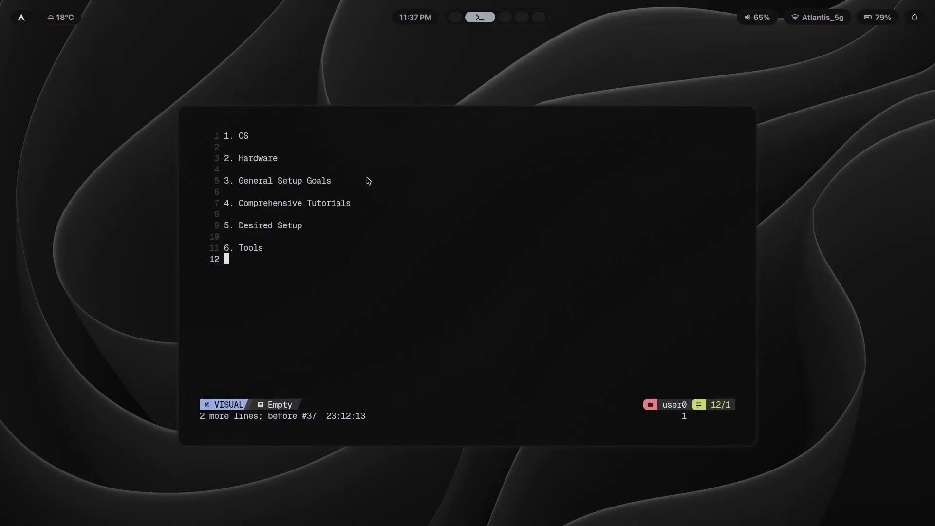
key(Escape)
key(k)
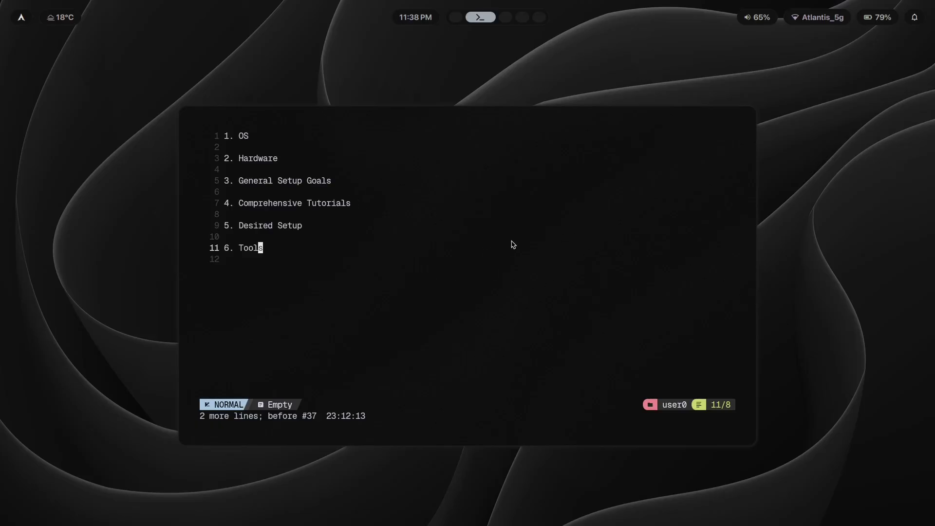
Lock and unlock the screen with the password, then open and close a new browser tab
key(super+l)
text(*******)
key(Return)
key(super+1)
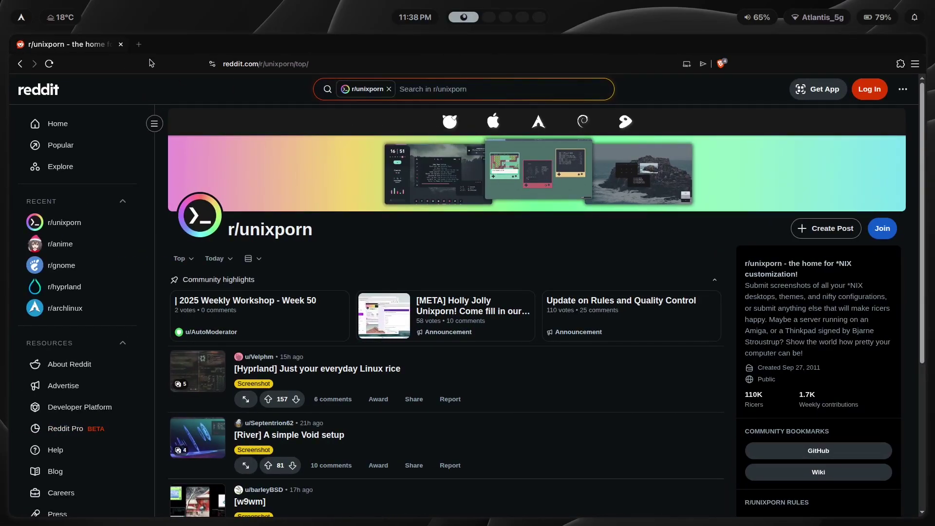
right_click(155, 67)
click(195, 117)
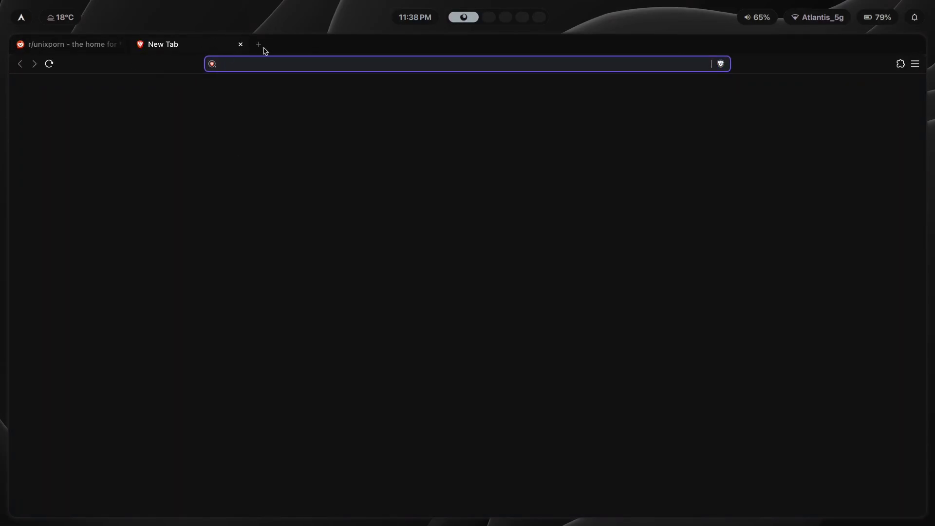
click(240, 44)
Back in Neovim, go to line 12, extend a line selection up to line 8, then clear it
key(super+2)
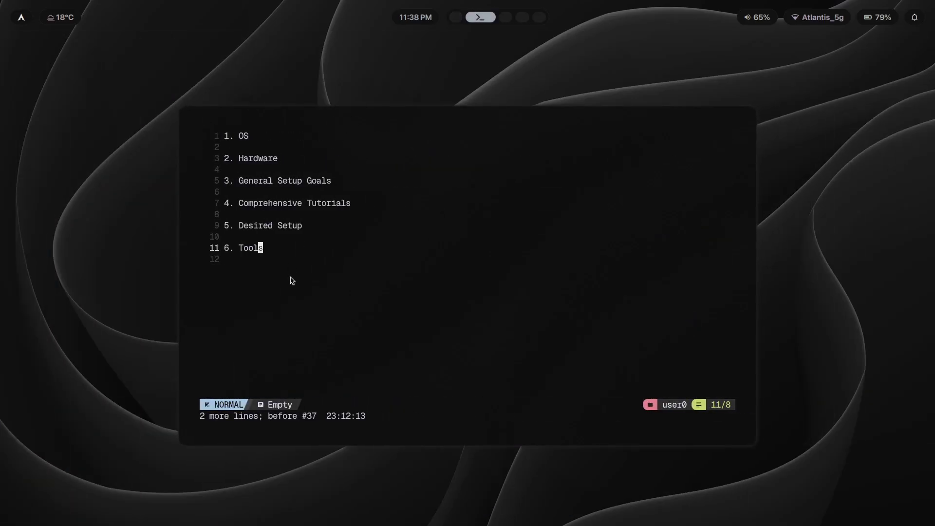
key(j)
key(V)
key(k)
key(k)
key(k)
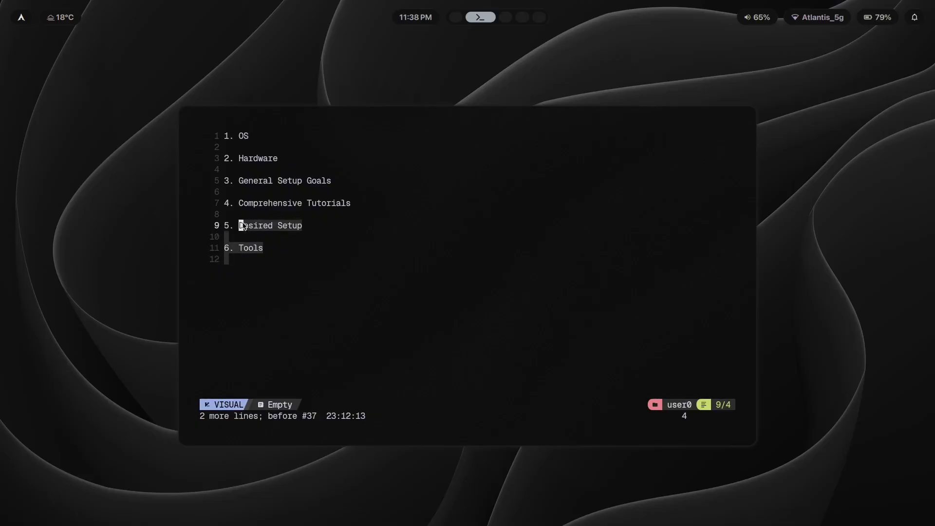
key(k)
click(263, 276)
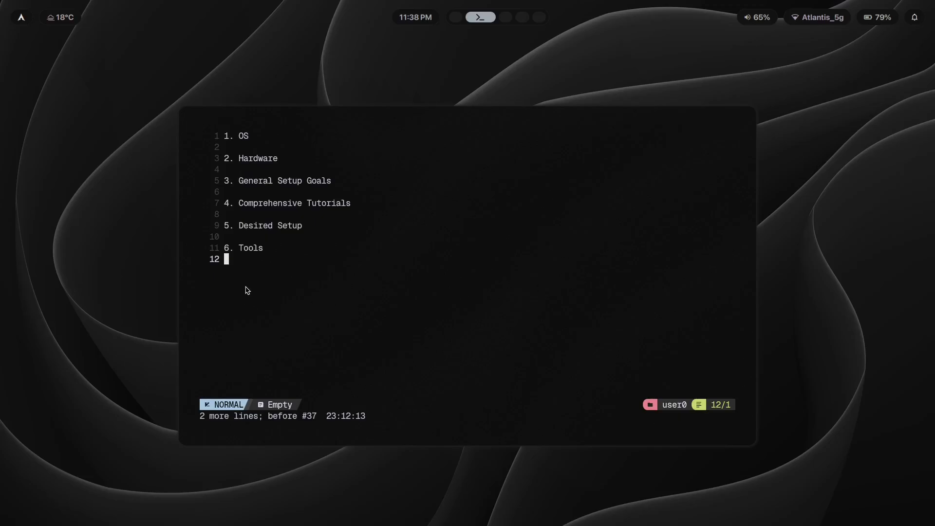
Bring up and dismiss the power menu, then the notifications and control panel
key(super+Escape)
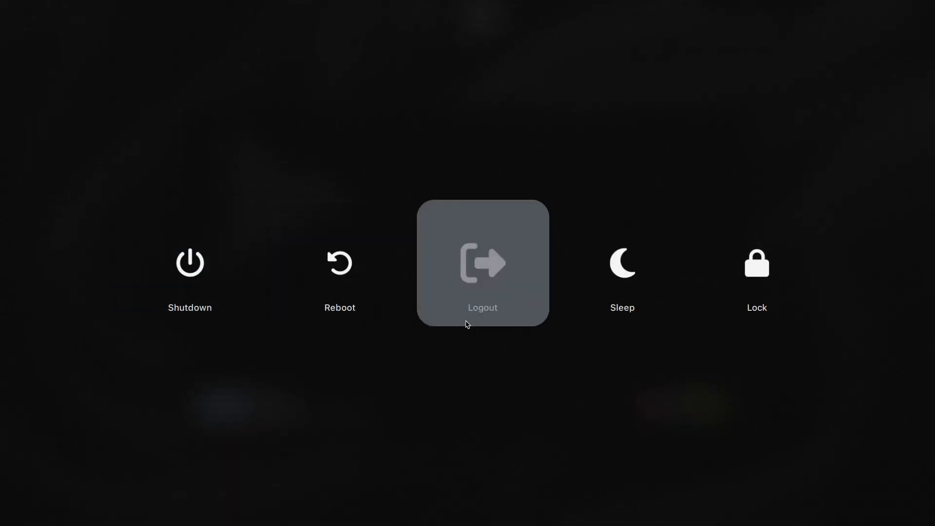
key(Escape)
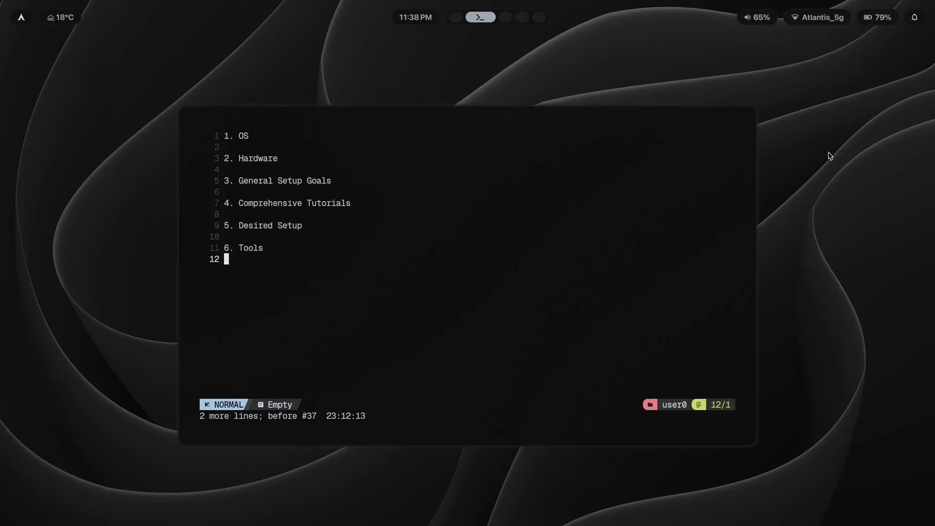
click(914, 17)
key(Escape)
Move the cursor across the Tools and Desired Setup lines and blank lines 10 and 12
click(261, 249)
click(317, 238)
click(331, 225)
click(302, 292)
Undo to restore the '7. Building' line and move to empty line 14
key(u)
click(366, 289)
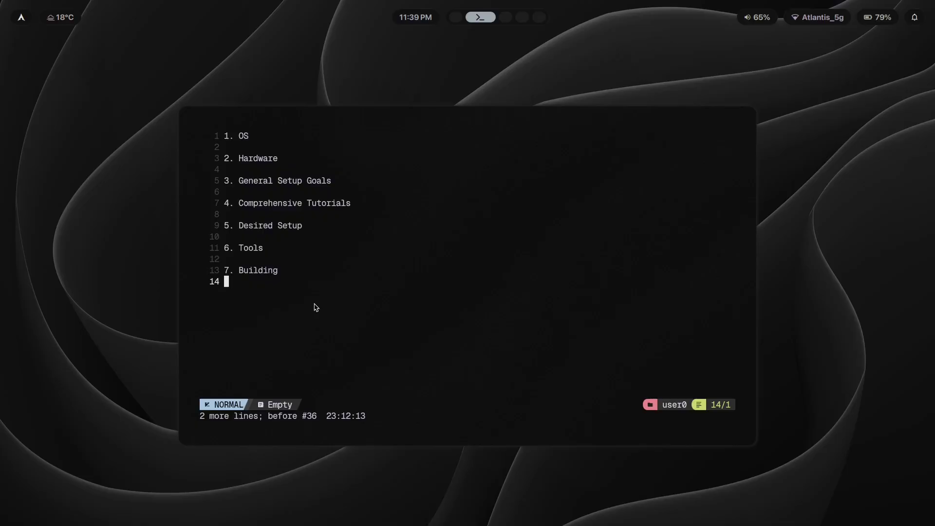
Undo to bring back '8. Usage', then move between Building and lines 14–16
key(u)
key(G)
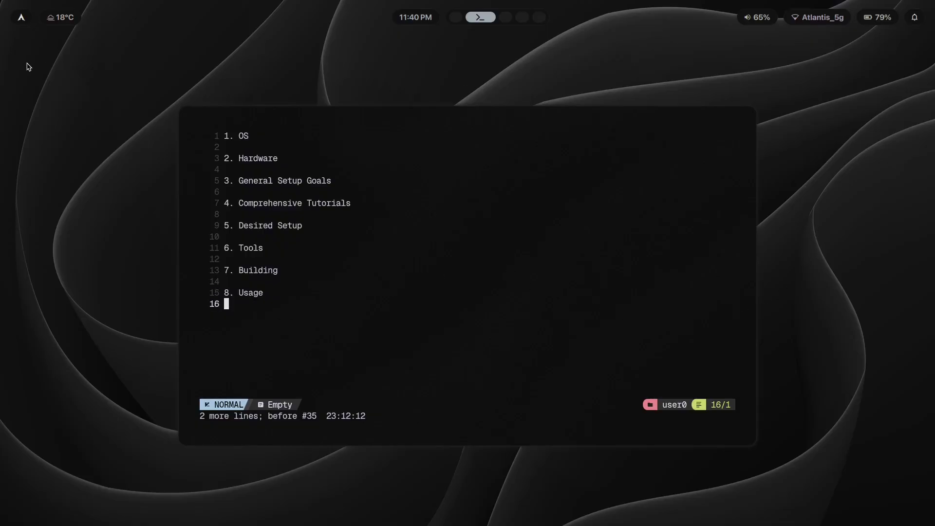
click(303, 299)
click(273, 282)
click(275, 271)
click(276, 319)
Point out the Usage line by moving between it and blank lines 14 and 16
click(262, 293)
click(276, 282)
click(280, 326)
click(282, 297)
click(282, 326)
Undo to restore '9. Skilled Troubleshooting' and highlight the word Skilled on line 17
key(u)
key(j)
key(j)
scroll(324, 250, down, 2)
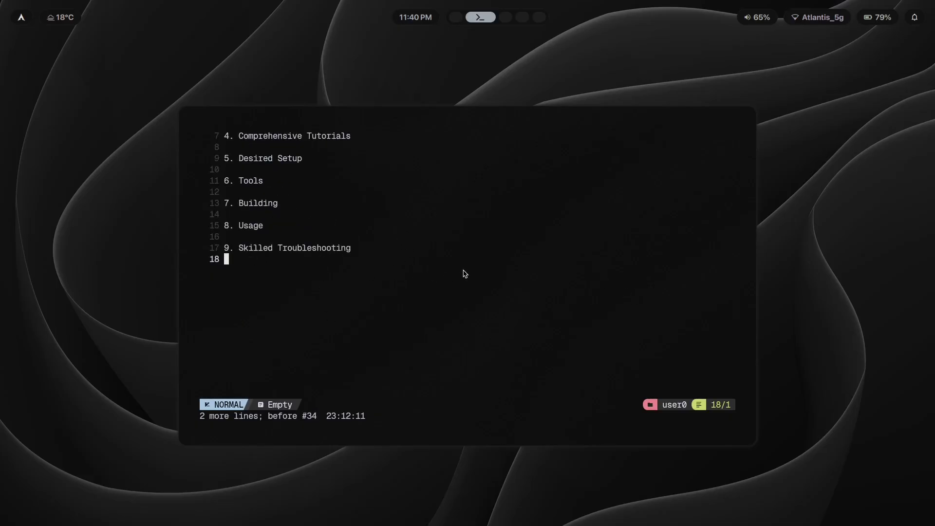
click(381, 249)
drag(275, 253, 242, 243)
click(258, 266)
Highlight Building on line 13 and the text of line 17, then return to line 18
scroll(290, 235, up, 1)
click(281, 312)
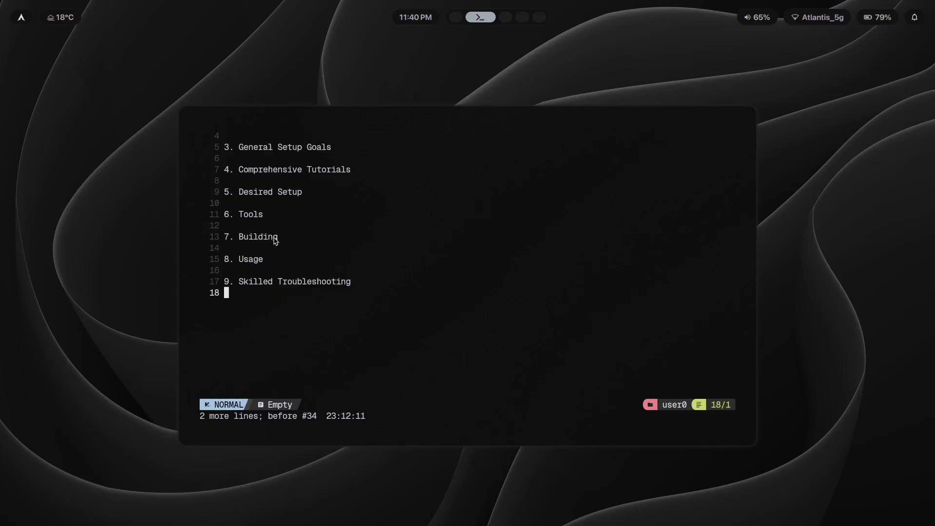
drag(275, 239, 240, 237)
click(301, 253)
click(275, 288)
mouse_move(244, 286)
mouse_down()
mouse_move(368, 288)
mouse_move(238, 285)
mouse_up()
click(299, 307)
click(261, 282)
click(273, 320)
scroll(439, 295, up, 1)
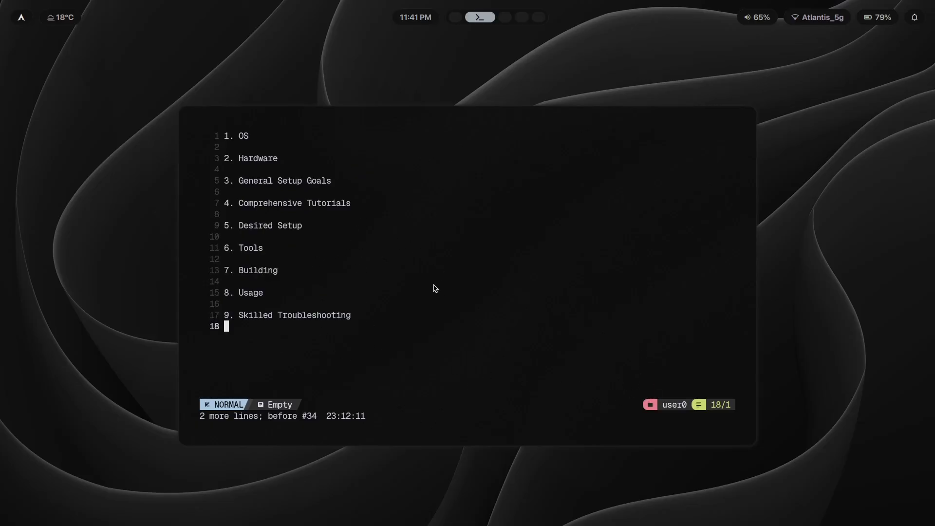
scroll(434, 288, down, 3)
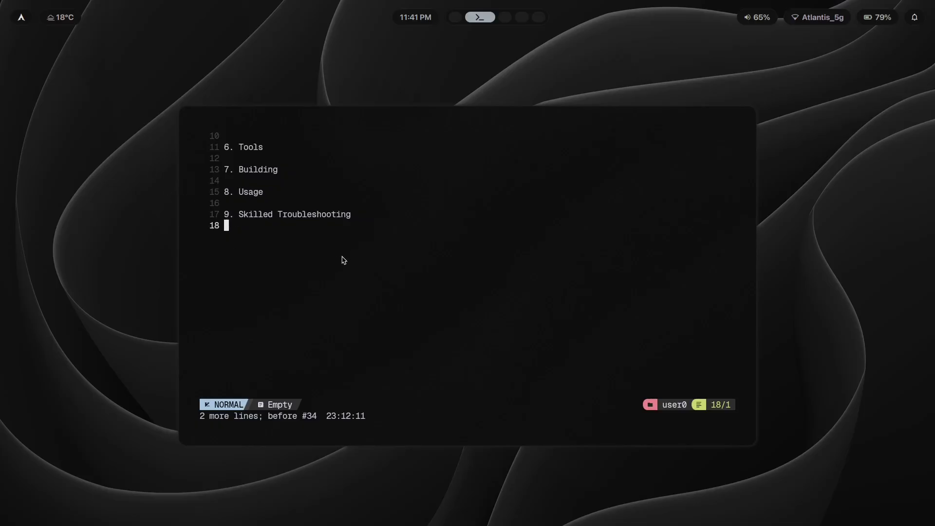
Undo to restore '10. Progressive Tweaking' and highlight that line
key(u)
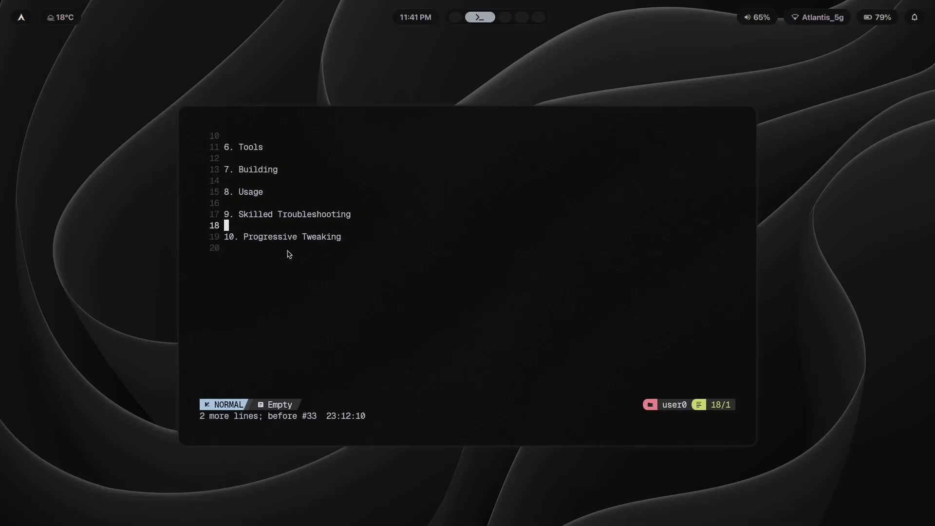
click(254, 249)
drag(238, 239, 357, 238)
click(298, 274)
Move between line 19 and line 20 and highlight the whole Progressive Tweaking line again
click(371, 243)
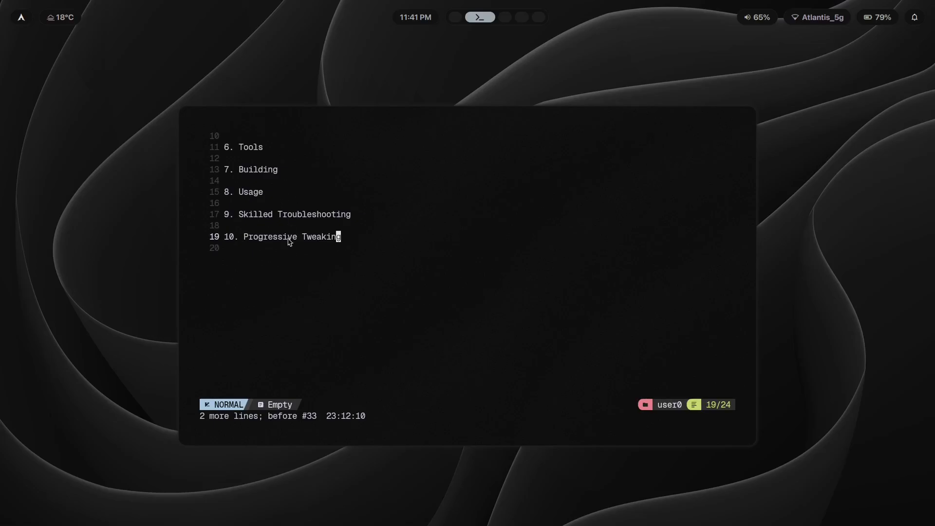
click(292, 268)
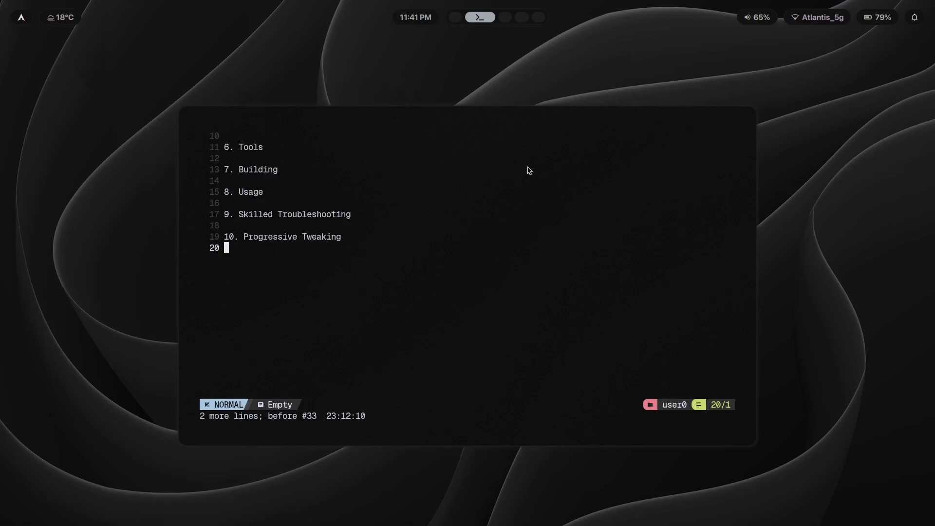
click(346, 242)
click(320, 274)
drag(340, 240, 231, 250)
click(231, 250)
click(299, 237)
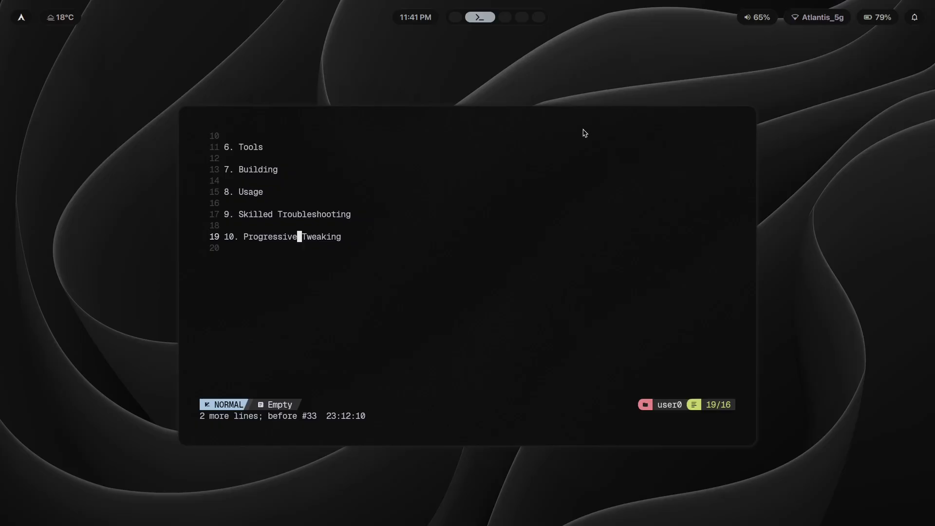
Switch to workspace 3 and back to 2, then highlight the Progressive Tweaking line once more
key(super+3)
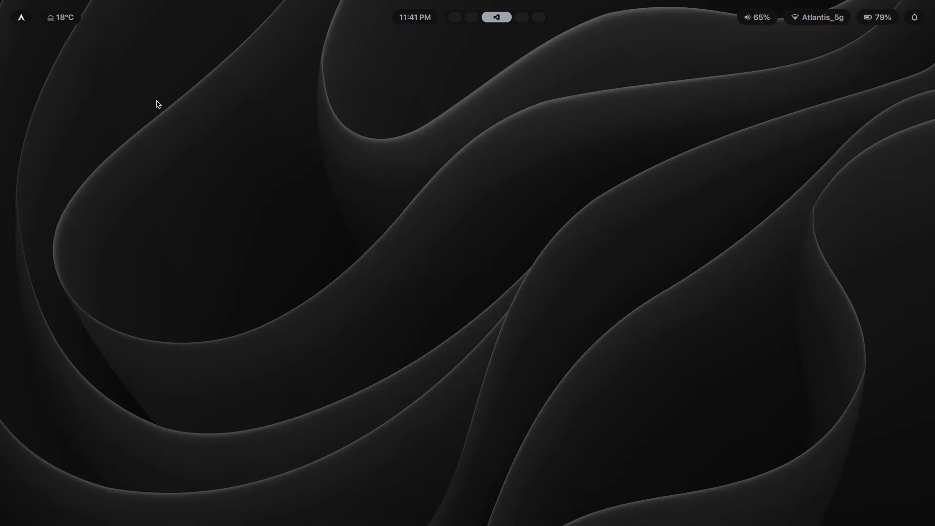
key(super+2)
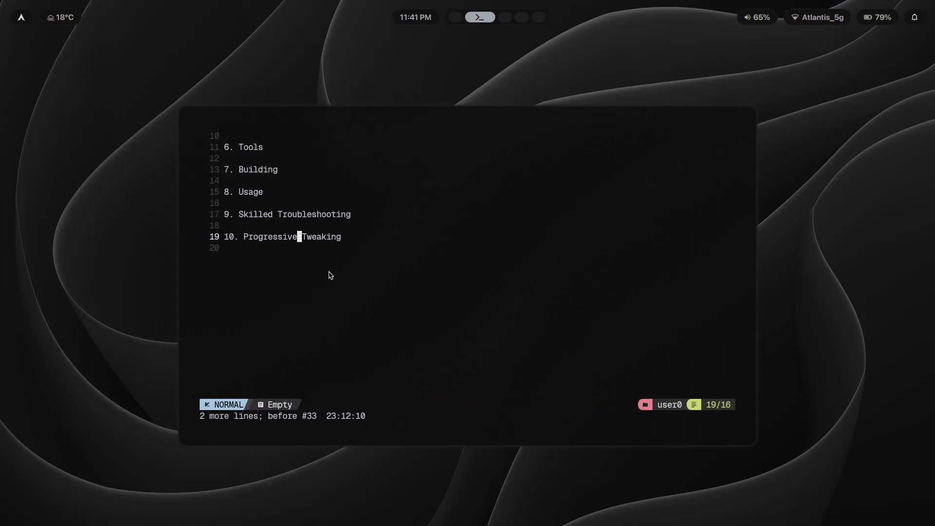
drag(363, 239, 225, 237)
click(265, 267)
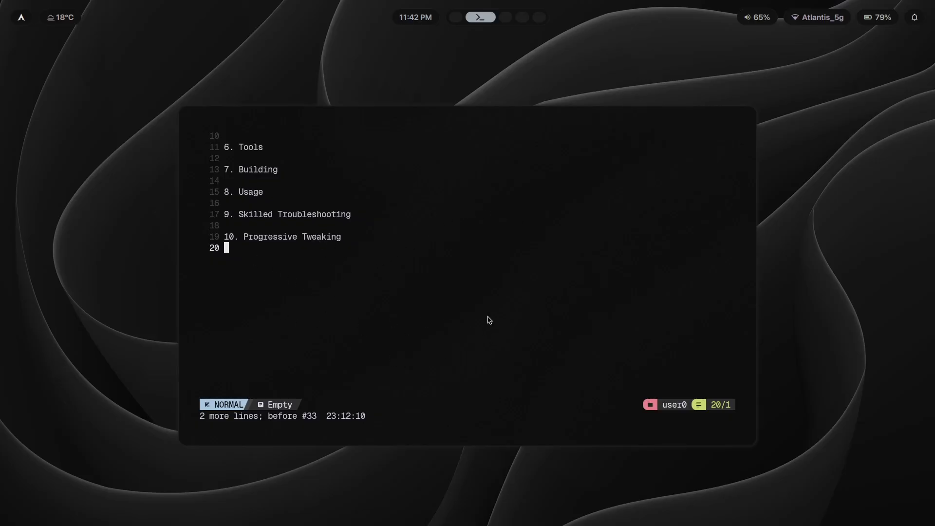
Undo to restore '11. You're Done!' and highlight all 22 checklist lines, then deselect
key(u)
key(G)
scroll(441, 360, up, 3)
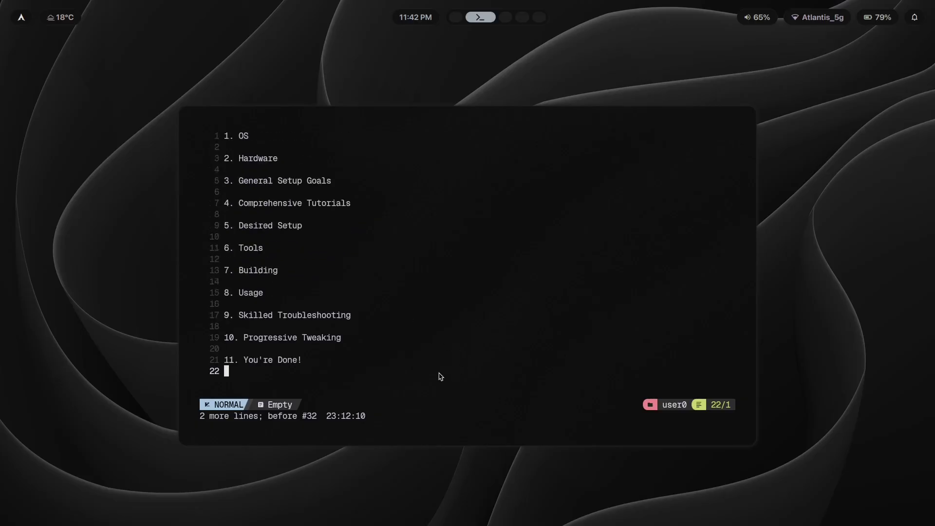
drag(307, 384, 216, 133)
click(319, 381)
scroll(374, 344, down, 4)
scroll(376, 343, up, 1)
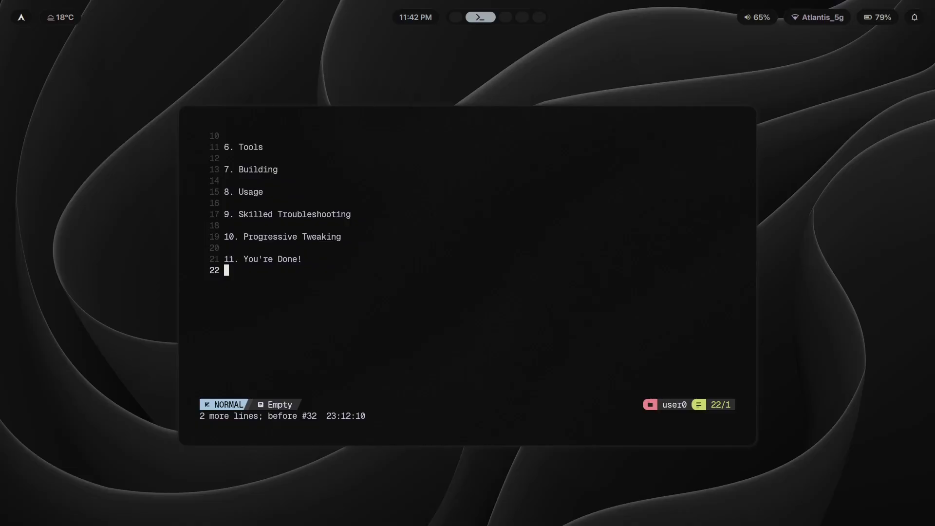
Apply the catppuccin desktop theme and dismiss the Theme Applied notification
key(super+ctrl+shift+space)
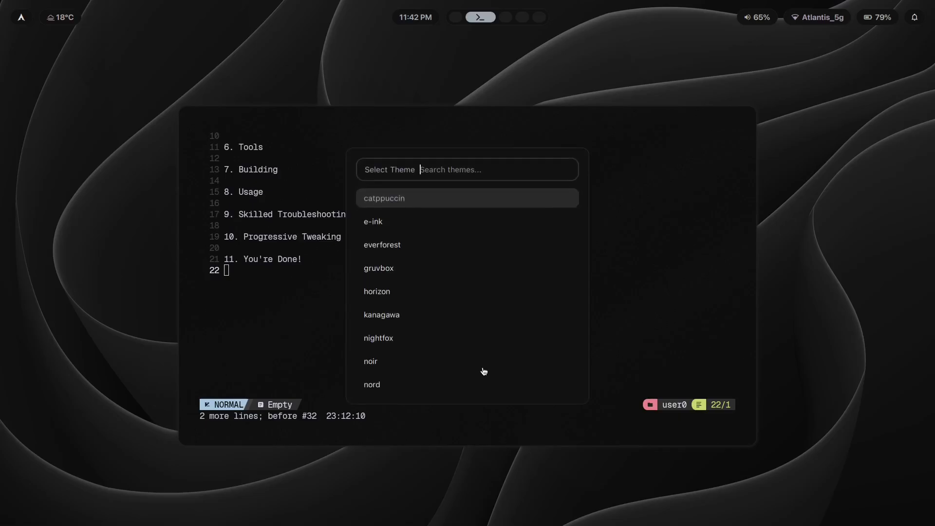
key(Down)
key(Up)
key(Return)
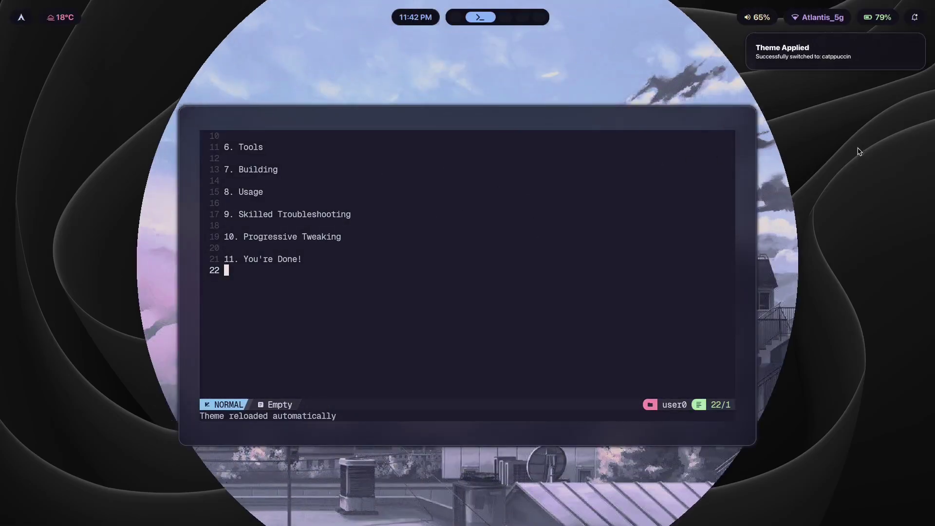
click(876, 52)
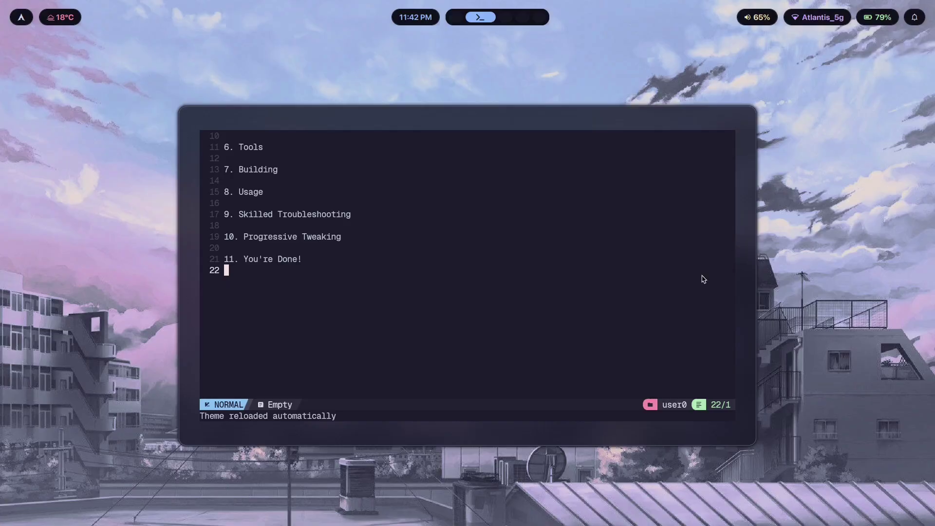
Set the wallpaper to asian-village.png
key(super+w)
key(Right)
key(Right)
key(Return)
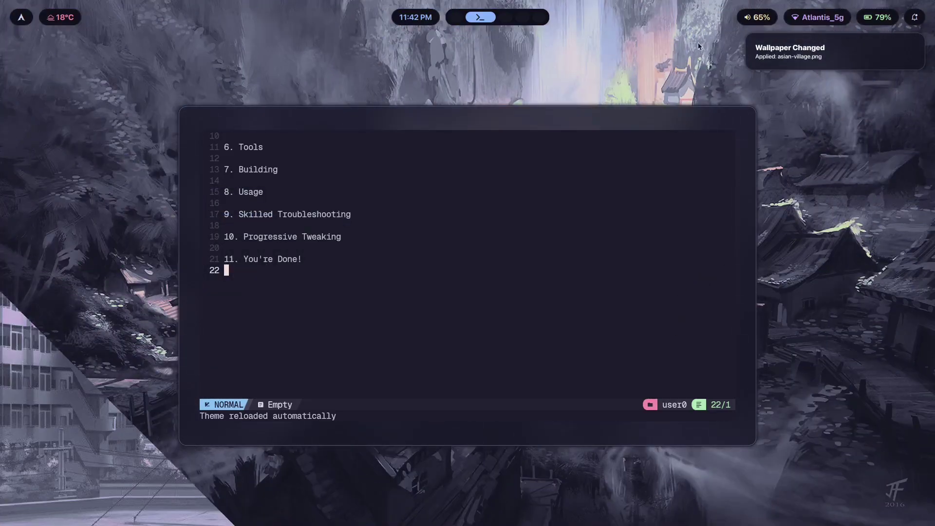
Reopen the theme list and close it without switching themes
key(super+t)
key(Down)
key(Down)
key(Down)
key(Down)
key(Return)
Dismiss the power menu and switch to empty workspace 3 showing the asian-village wallpaper
key(super+Escape)
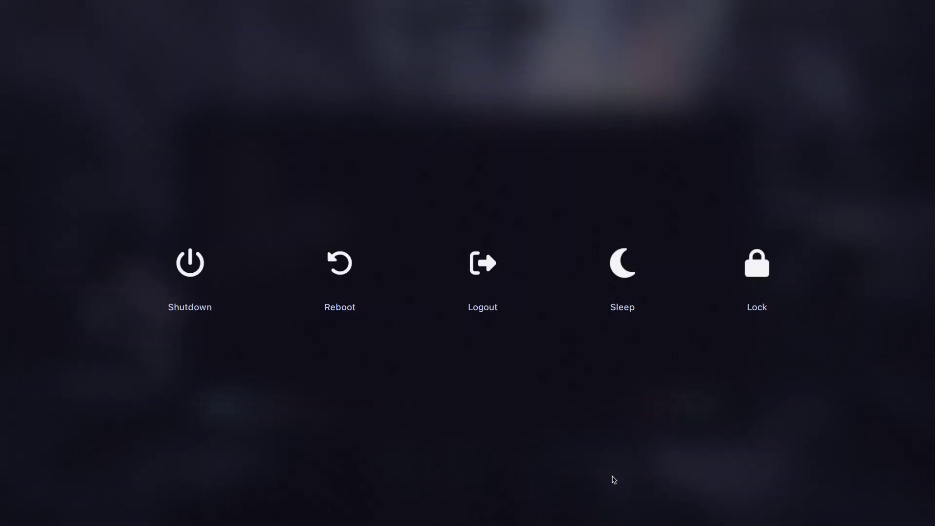
key(Escape)
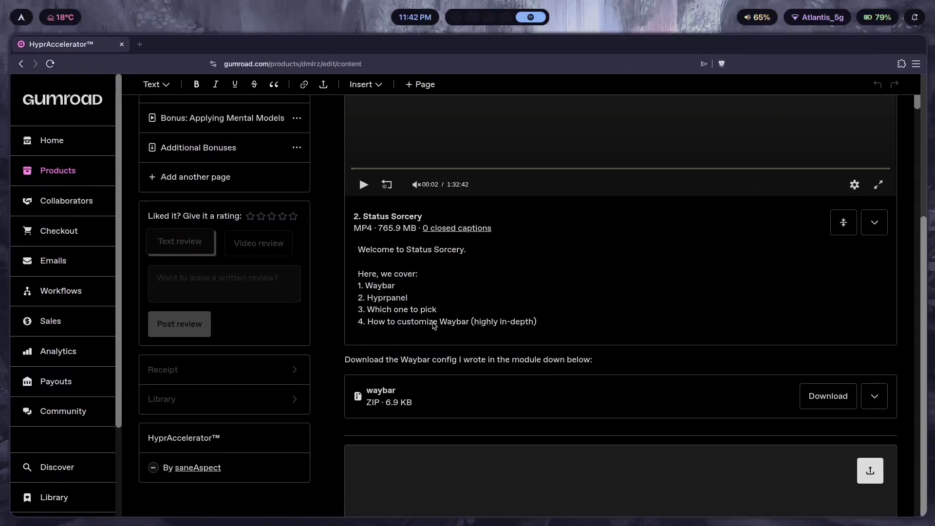
scroll(544, 347, down, 5)
scroll(564, 370, up, 5)
scroll(563, 369, up, 10)
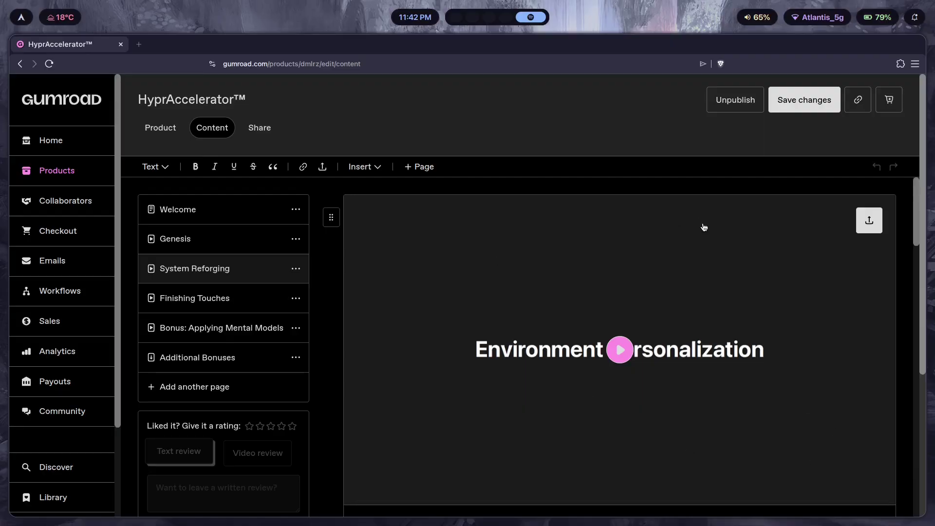
key(super+3)
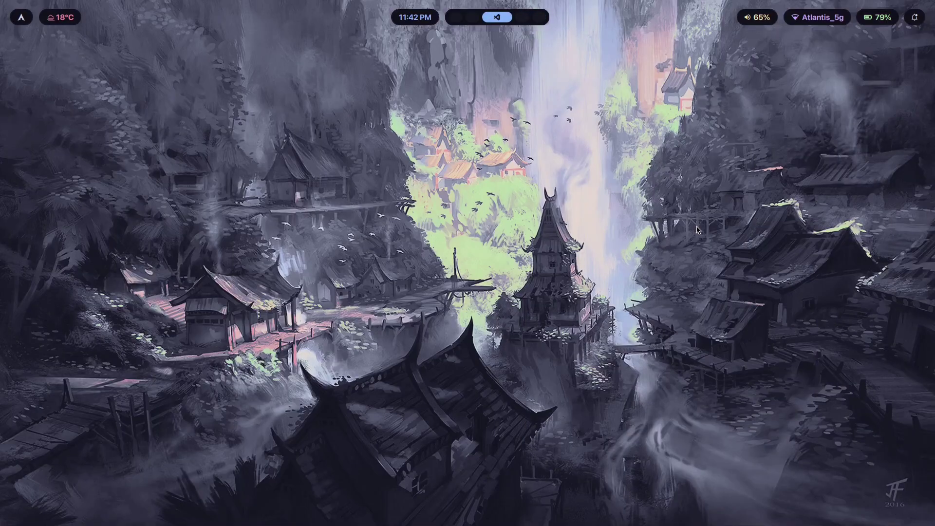